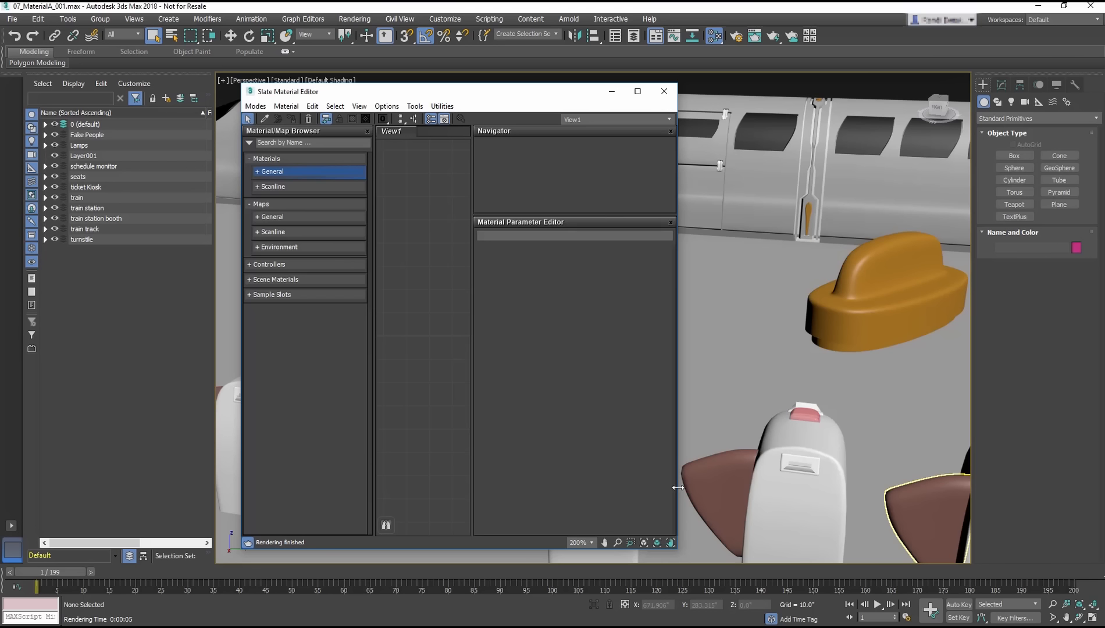
Step: Reopen the Slate Material Editor and widen its window to enlarge the empty node view
{"action": "left_click", "coordinate": [612, 92]}
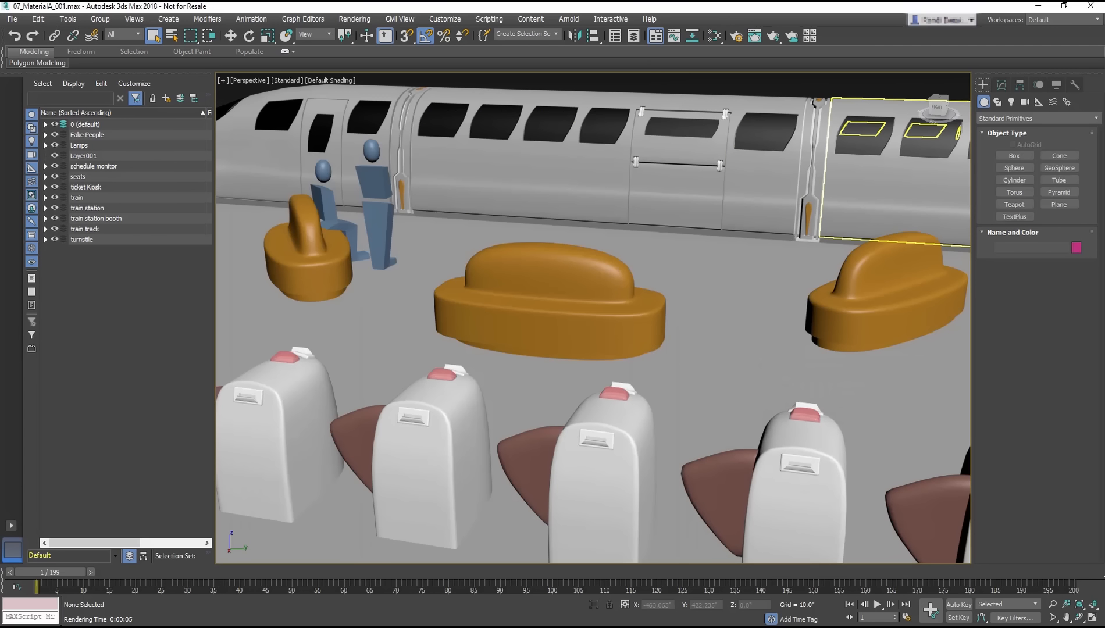
{"action": "left_click", "coordinate": [715, 36]}
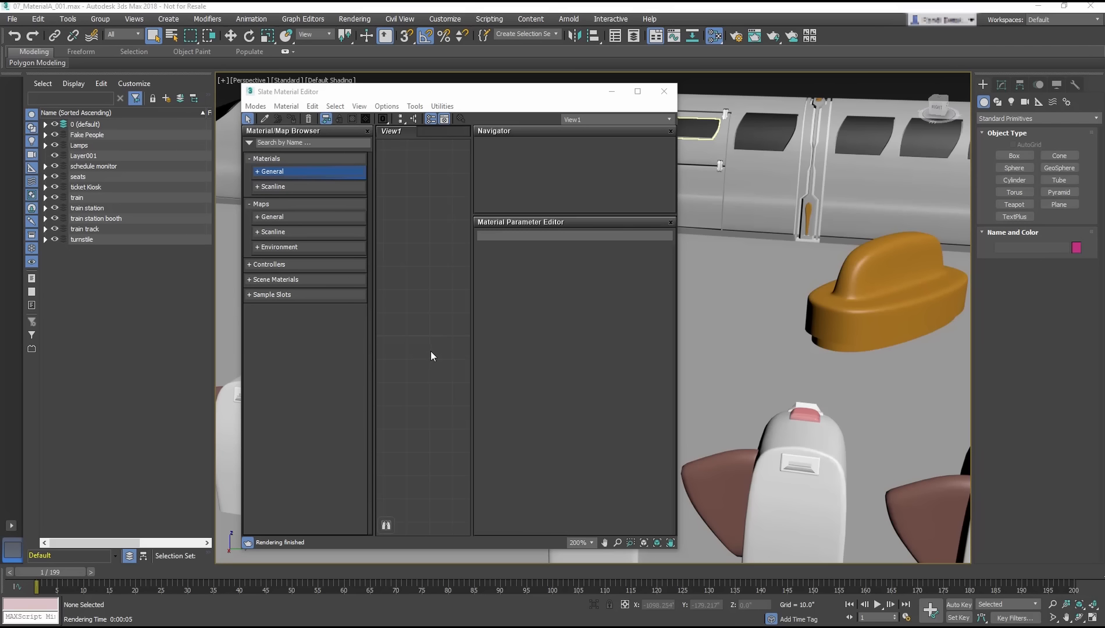
{"action": "left_click_drag", "start_coordinate": [677, 365], "coordinate": [866, 364]}
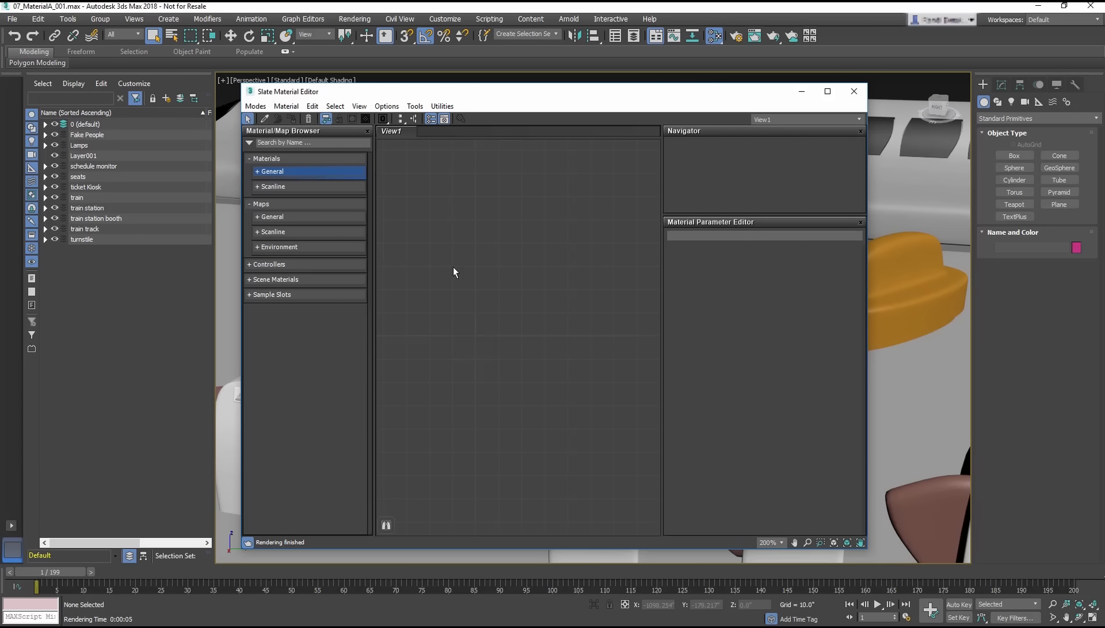
{"action": "scroll", "coordinate": [454, 273], "scroll_direction": "down", "scroll_amount": 1}
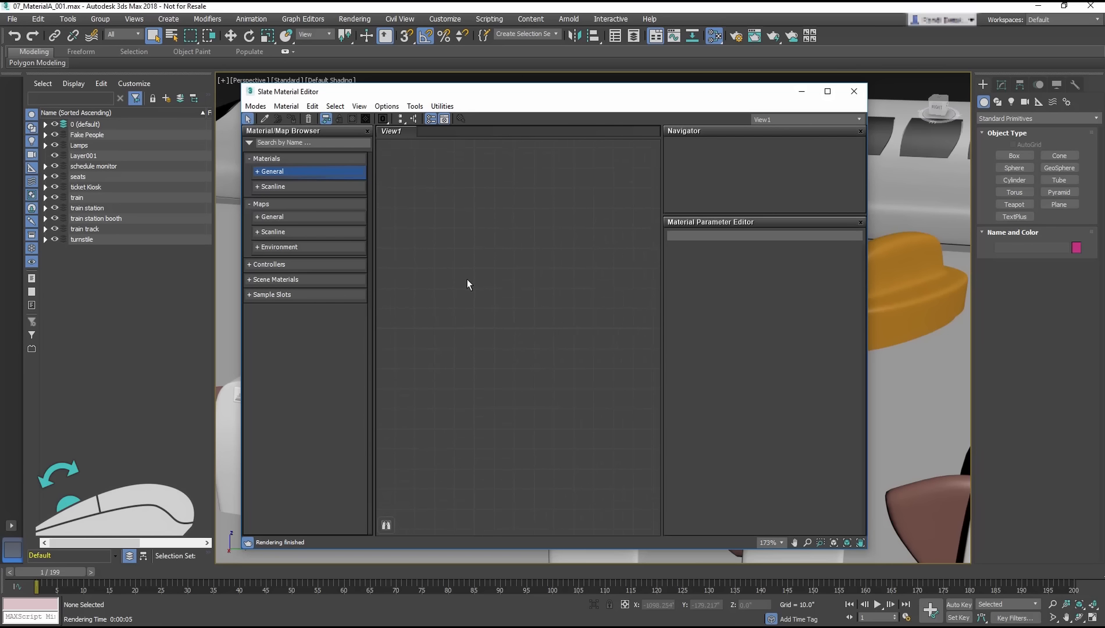
{"action": "scroll", "coordinate": [467, 284], "scroll_direction": "down", "scroll_amount": 4}
{"action": "middle_click_drag", "start_coordinate": [538, 276], "coordinate": [506, 282]}
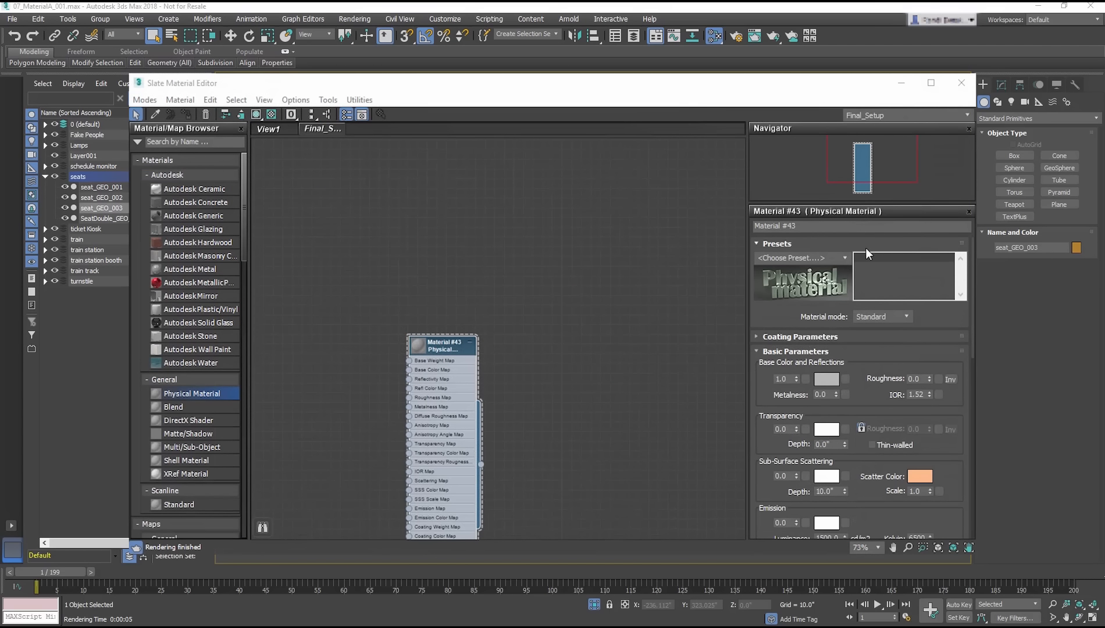
{"action": "left_click", "coordinate": [845, 258]}
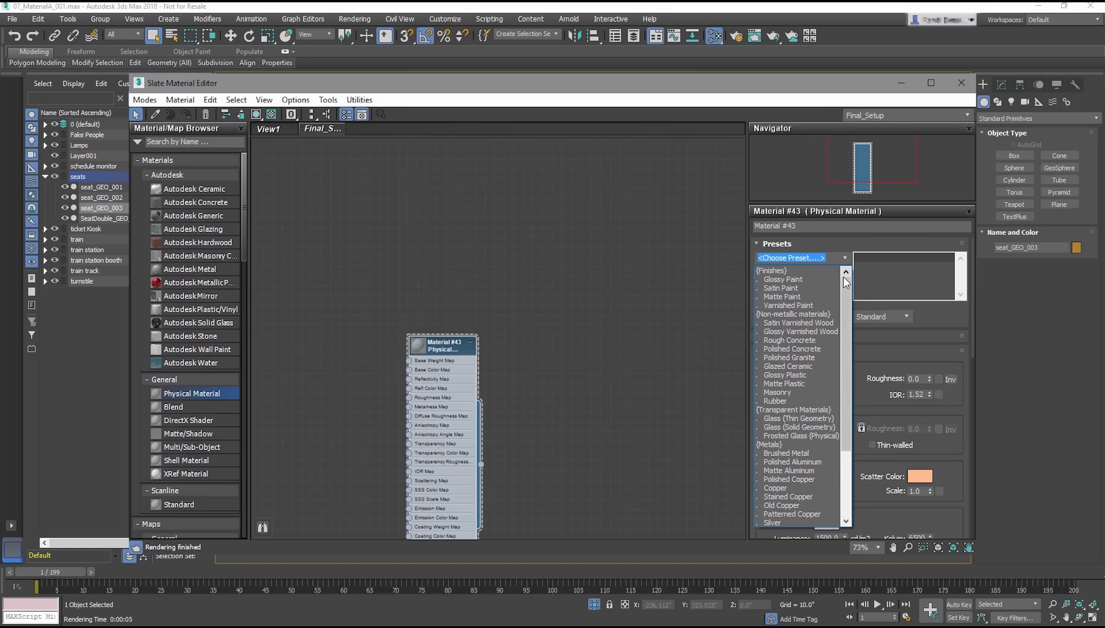
{"action": "left_click_drag", "start_coordinate": [845, 284], "coordinate": [844, 348]}
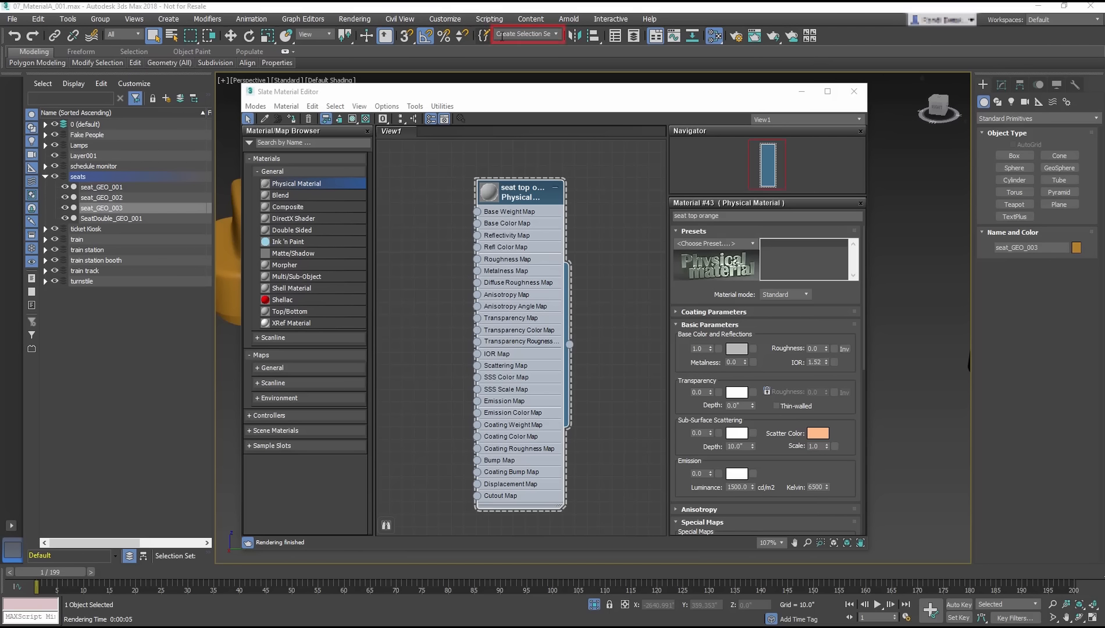
Step: Select all the seats through the "seats" selection set and isolate them in the viewport
{"action": "left_click", "coordinate": [558, 35]}
{"action": "left_click", "coordinate": [545, 44]}
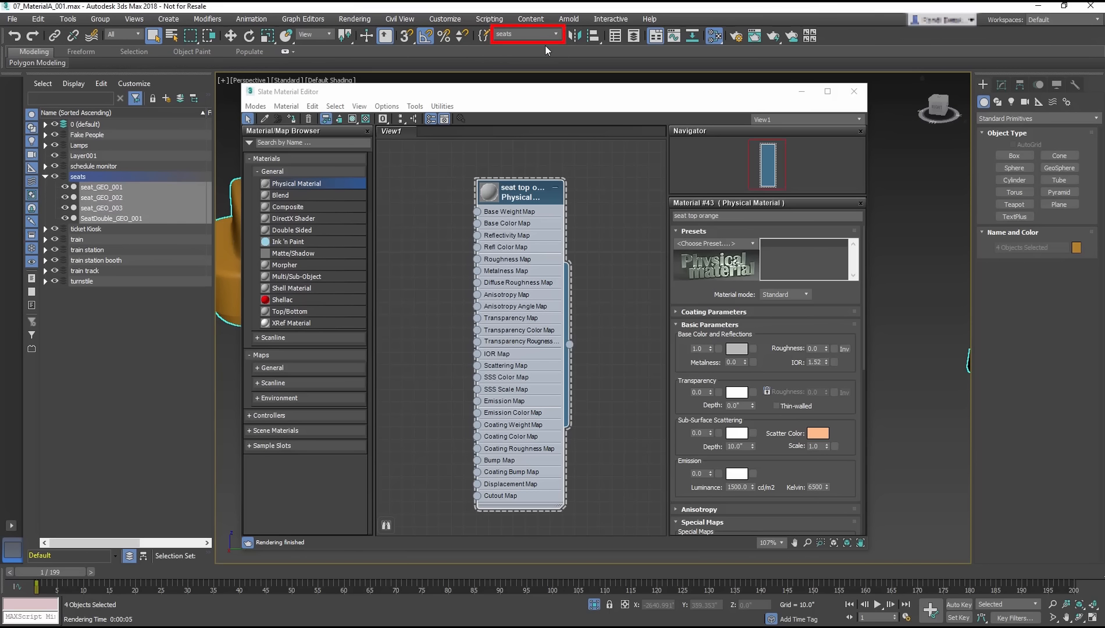
{"action": "left_click_drag", "start_coordinate": [543, 99], "coordinate": [638, 91]}
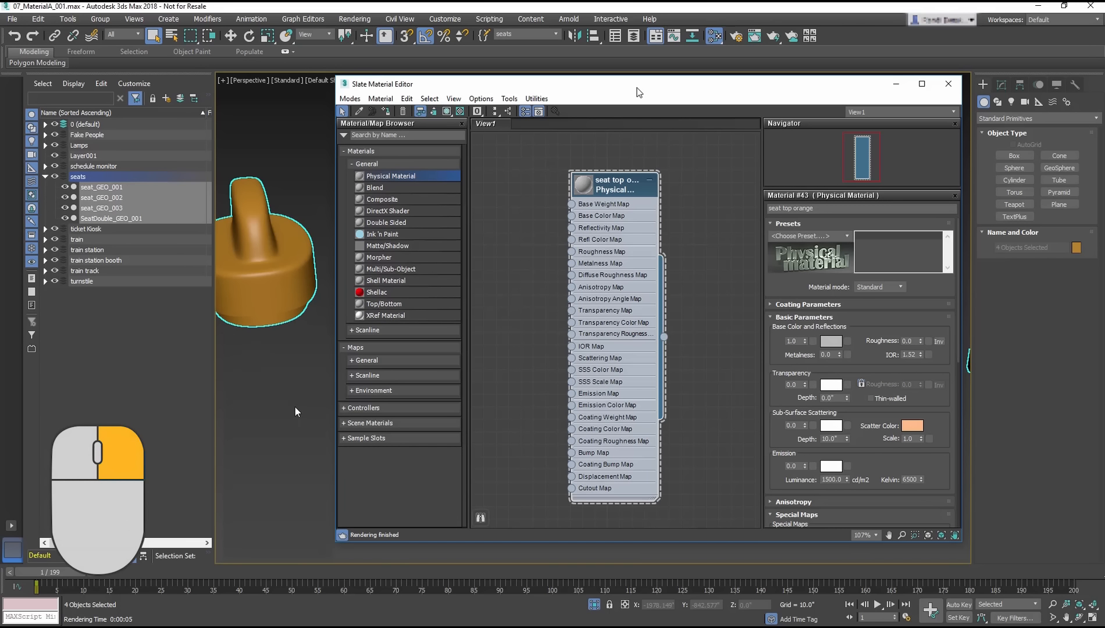
{"action": "right_click", "coordinate": [233, 448]}
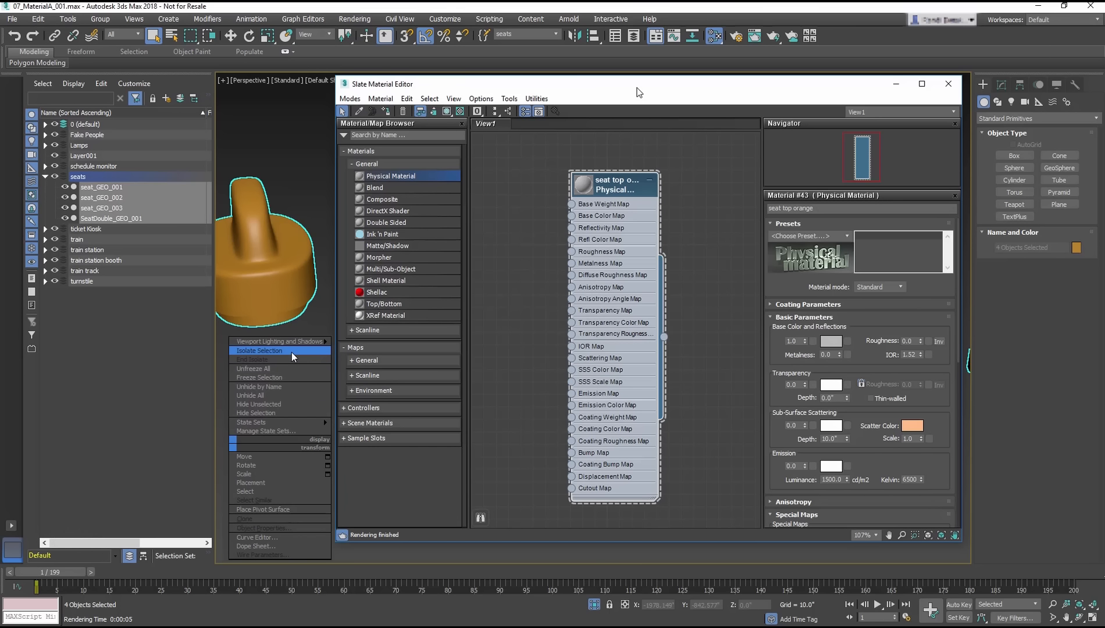
{"action": "left_click", "coordinate": [292, 352]}
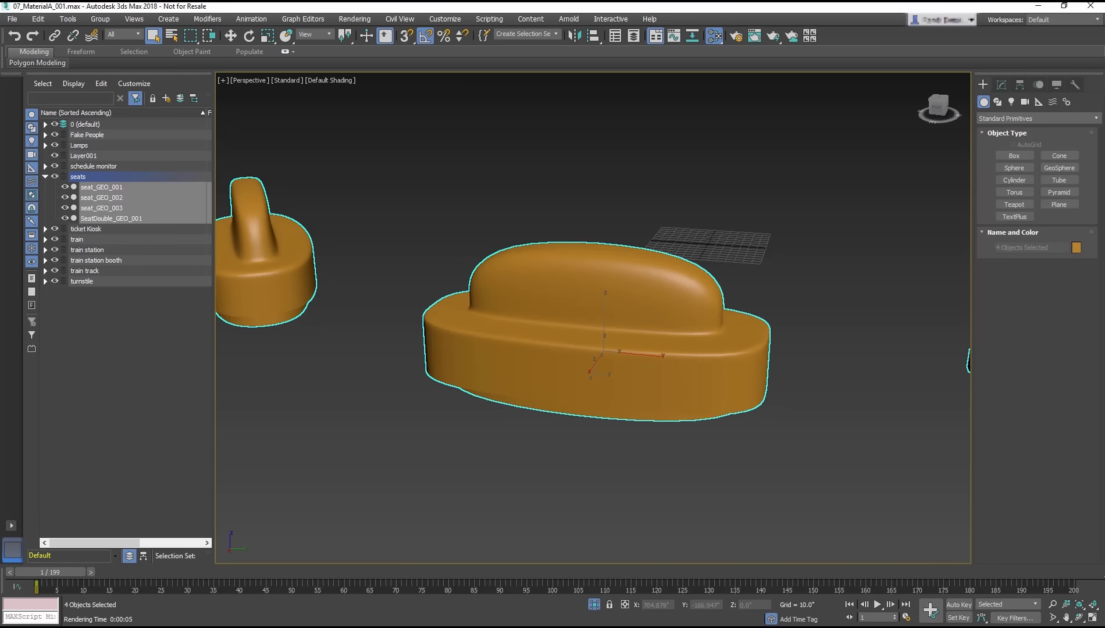
Step: In the Slate Material Editor, add a Physical Material node to the active view and display its parameters
{"action": "key", "text": "m"}
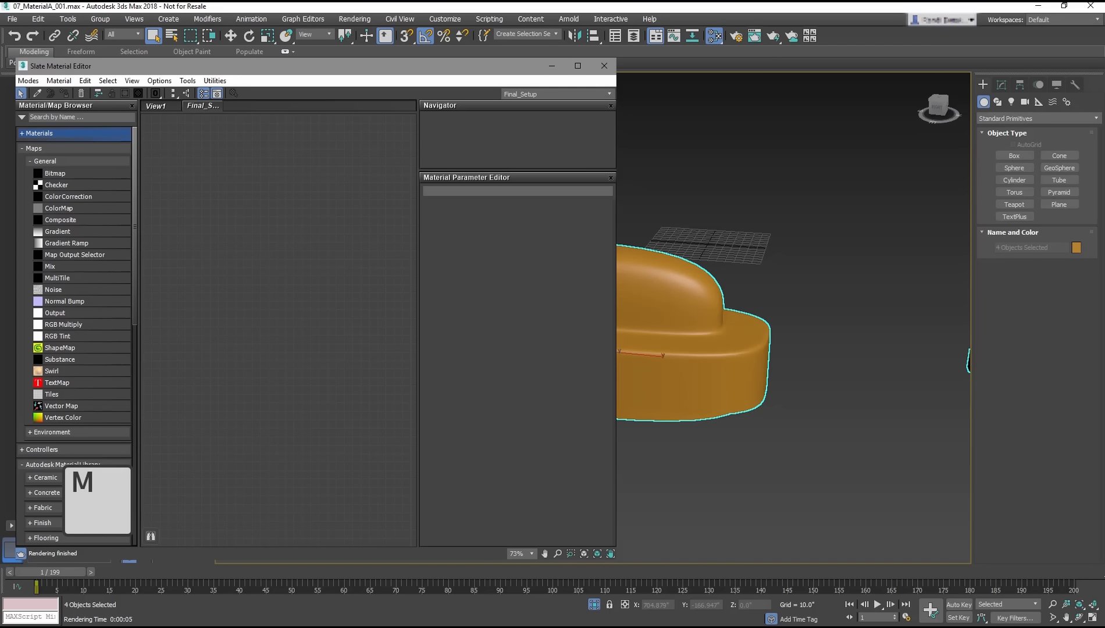
{"action": "left_click", "coordinate": [39, 136]}
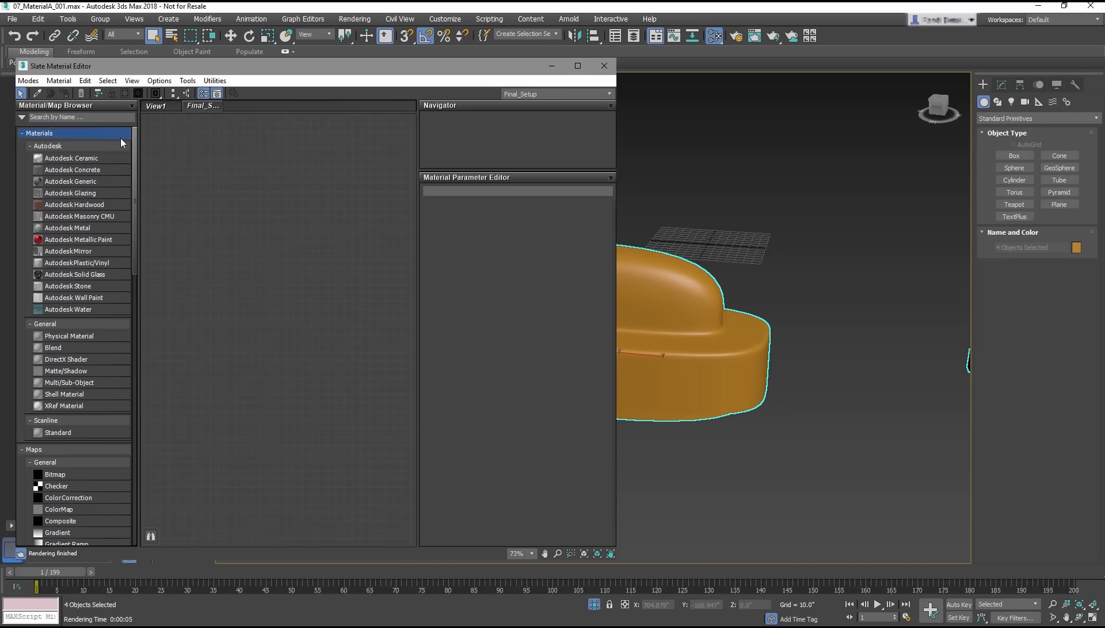
{"action": "left_click_drag", "start_coordinate": [133, 141], "coordinate": [139, 180]}
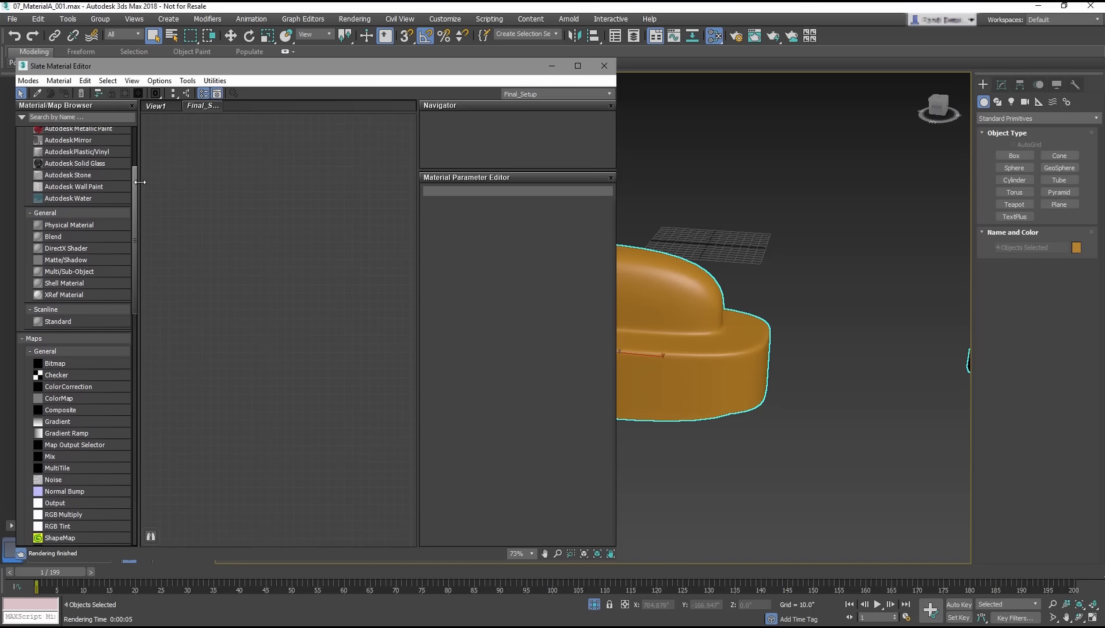
{"action": "left_click", "coordinate": [52, 227]}
{"action": "left_click_drag", "start_coordinate": [52, 227], "coordinate": [238, 187]}
{"action": "scroll", "coordinate": [238, 186], "scroll_direction": "up", "scroll_amount": 5}
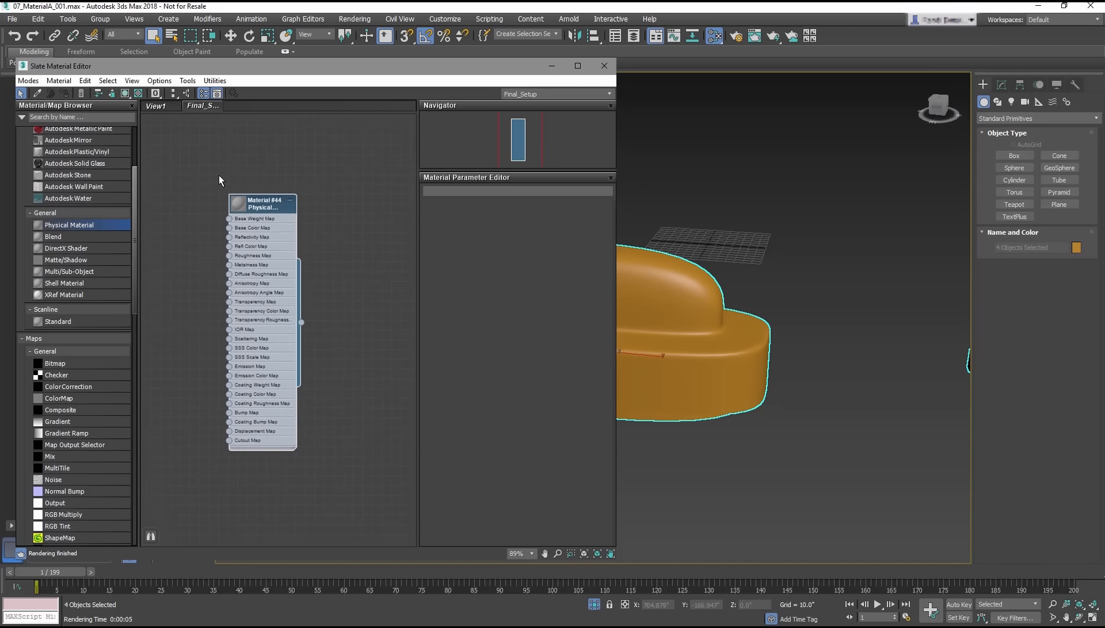
{"action": "scroll", "coordinate": [219, 181], "scroll_direction": "up", "scroll_amount": 1}
{"action": "left_click_drag", "start_coordinate": [269, 208], "coordinate": [243, 196]}
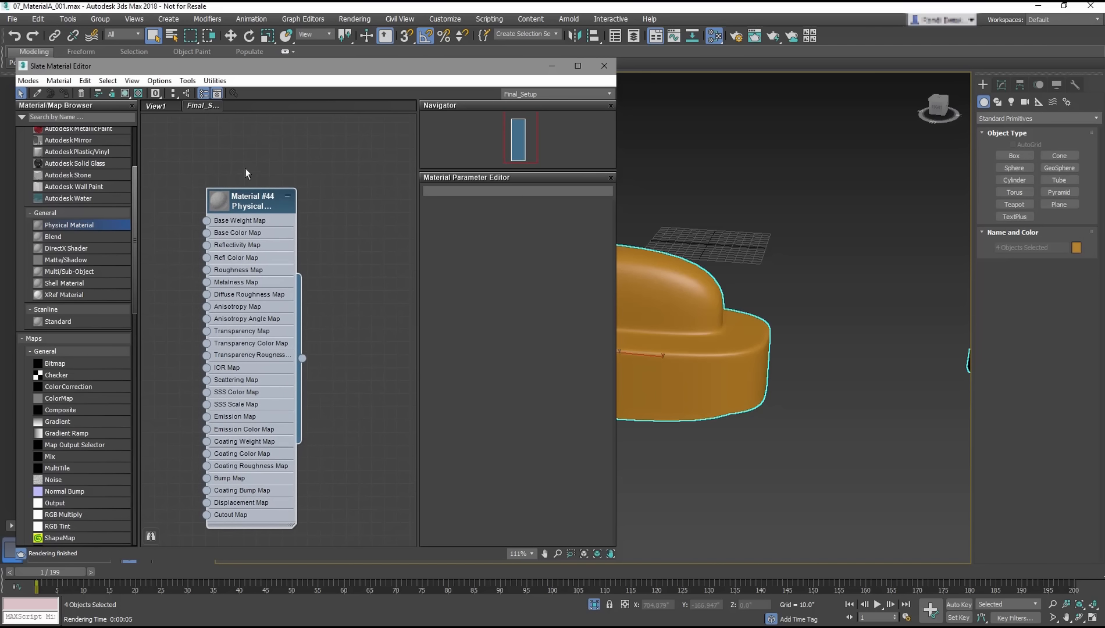
{"action": "double_click", "coordinate": [246, 200]}
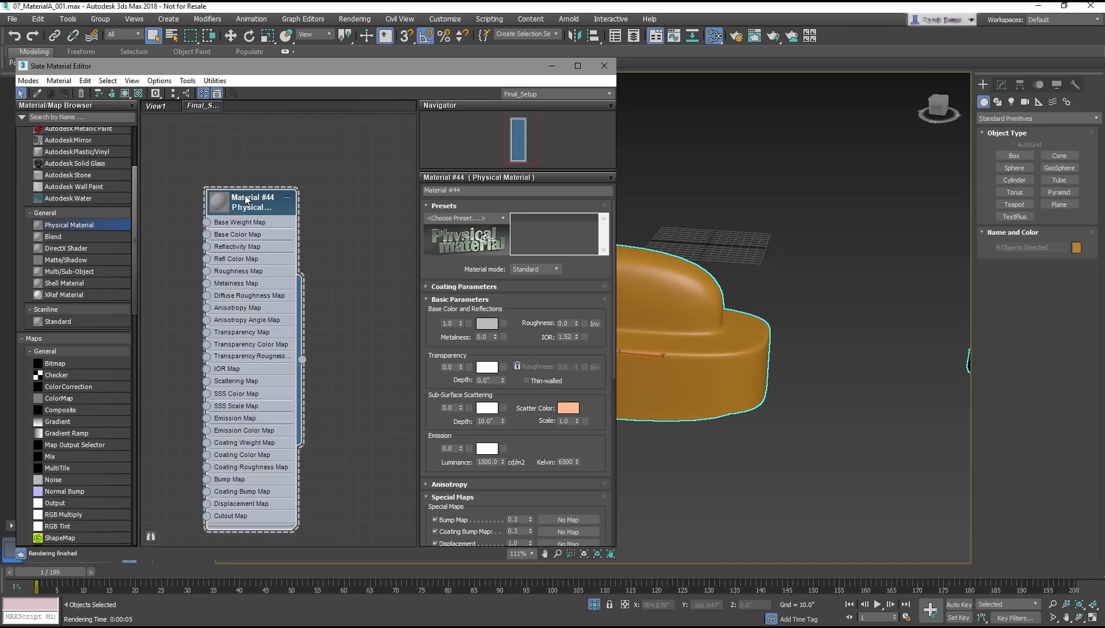
Step: Rename the new Physical Material as "seat top orange"
{"action": "middle_click_drag", "start_coordinate": [709, 332], "coordinate": [902, 295]}
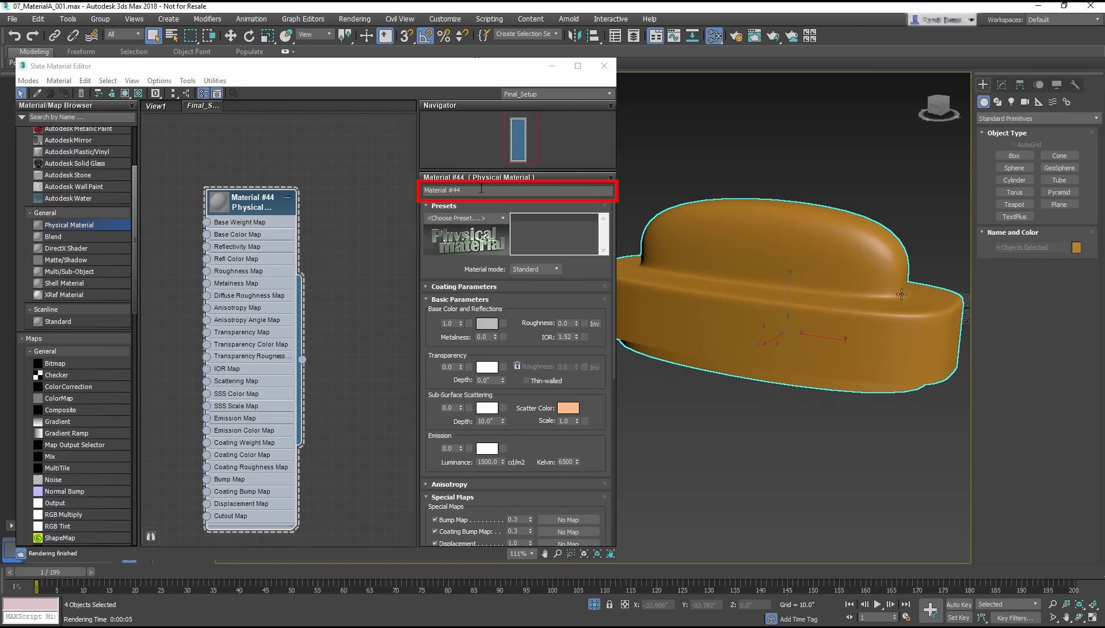
{"action": "left_click", "coordinate": [481, 189]}
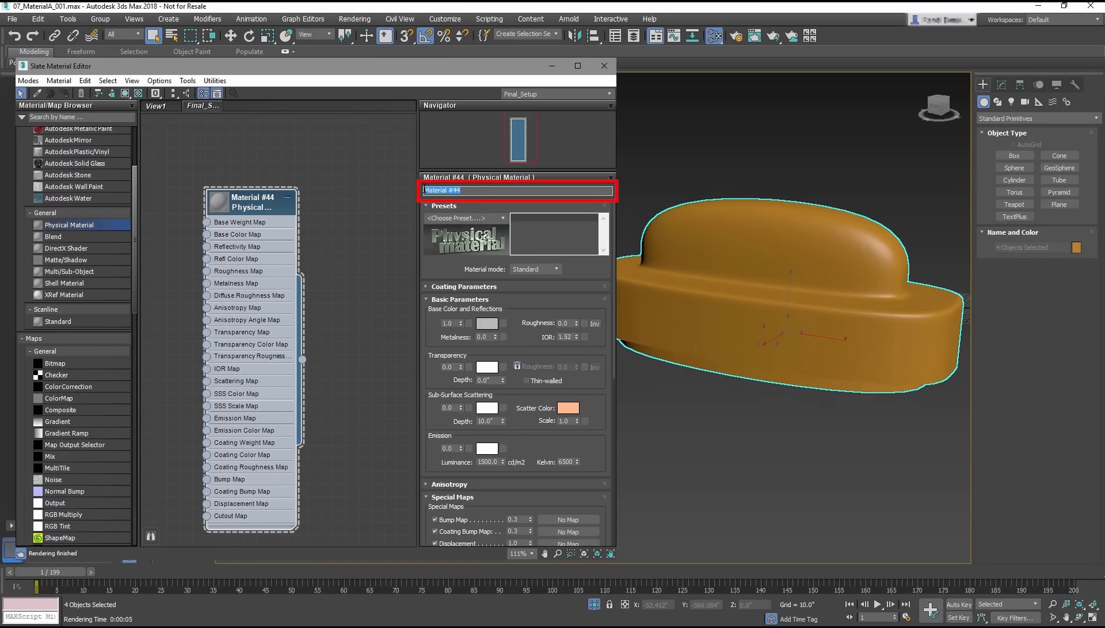
{"action": "type", "text": "seat top orange"}
{"action": "key", "text": "Return"}
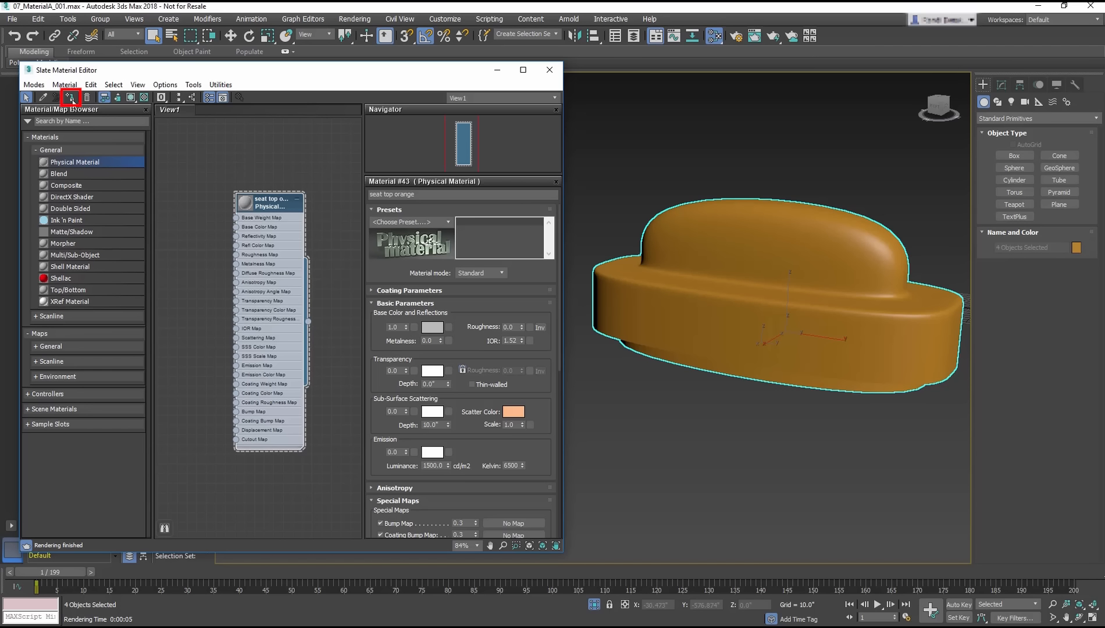
Step: Assign the "seat top orange" material to the selected seats and enlarge the preview on its node
{"action": "left_click", "coordinate": [72, 99]}
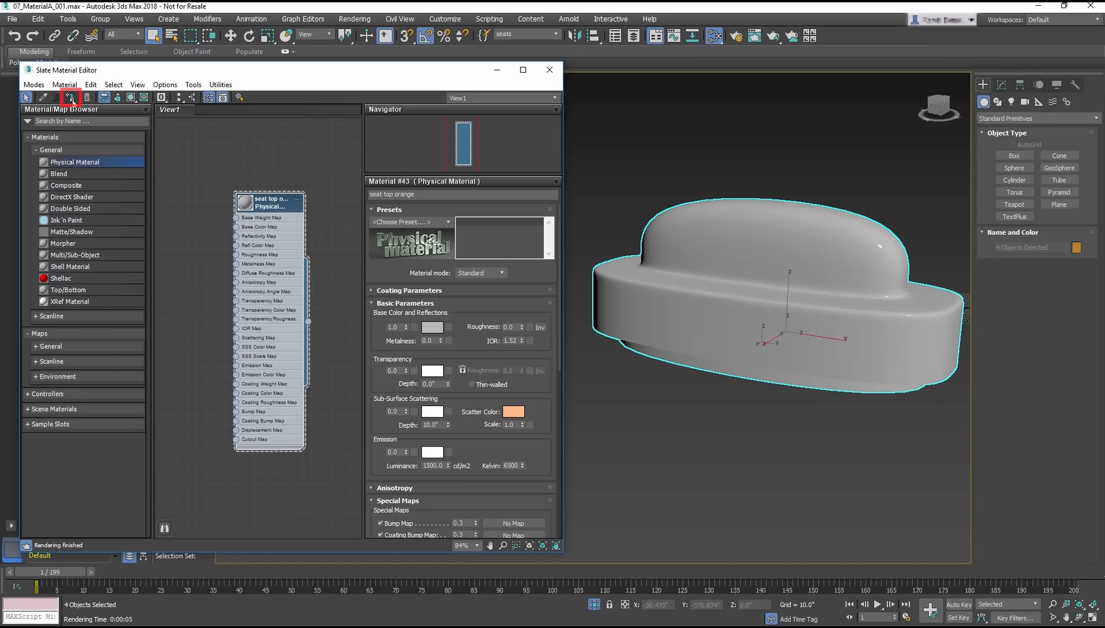
{"action": "double_click", "coordinate": [243, 202]}
{"action": "left_click_drag", "start_coordinate": [274, 199], "coordinate": [273, 173]}
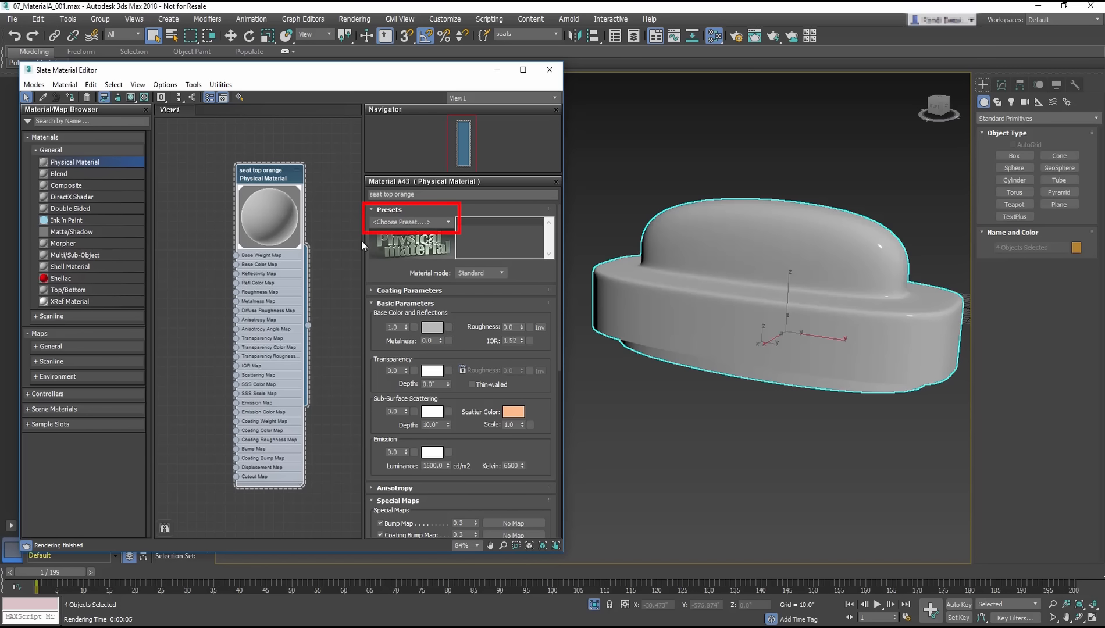
Step: Apply the Glossy Plastic preset to the "seat top orange" material
{"action": "left_click", "coordinate": [448, 222]}
{"action": "left_click_drag", "start_coordinate": [449, 247], "coordinate": [449, 268]}
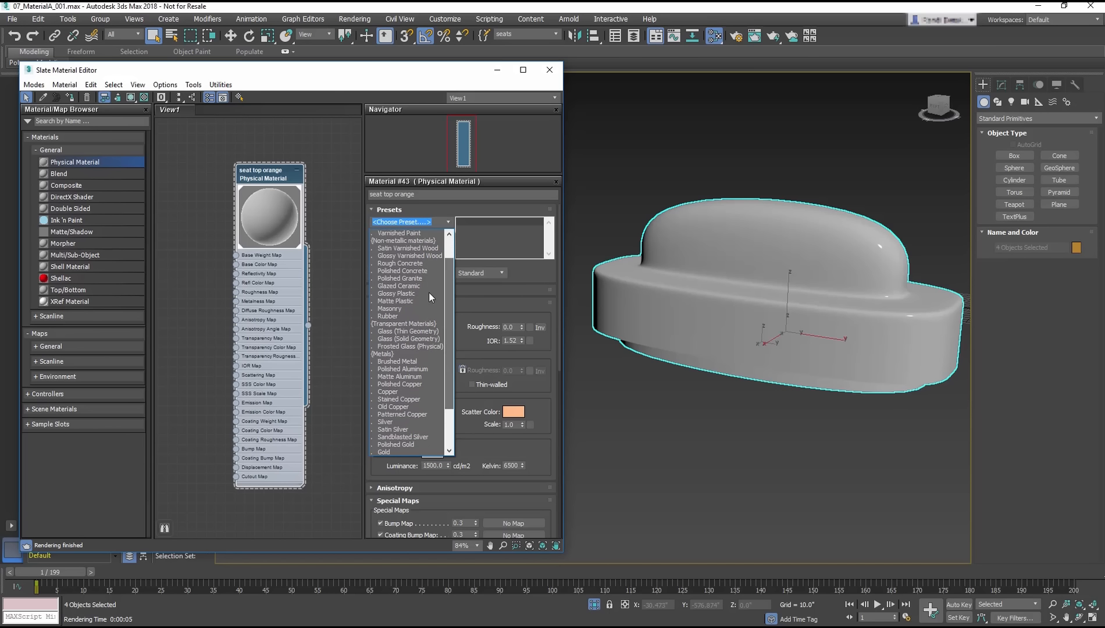
{"action": "left_click", "coordinate": [400, 293]}
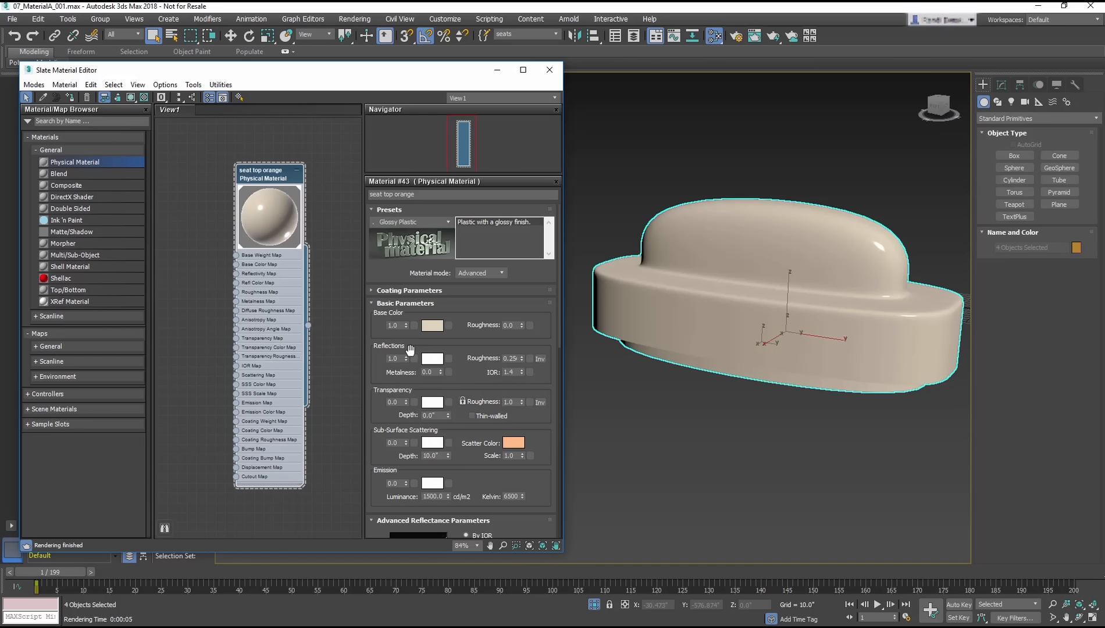
{"action": "left_click_drag", "start_coordinate": [400, 359], "coordinate": [365, 359]}
Step: Set the material's base color to red 0.9, green 0.4 and blue 0.02
{"action": "left_click", "coordinate": [432, 326]}
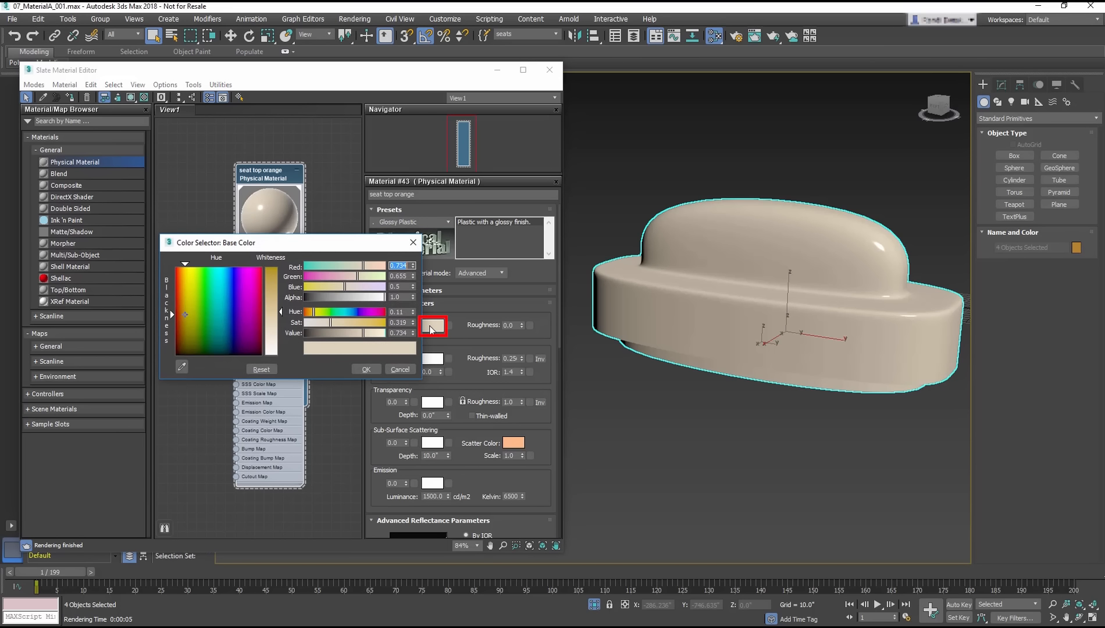
{"action": "left_click_drag", "start_coordinate": [280, 312], "coordinate": [385, 266]}
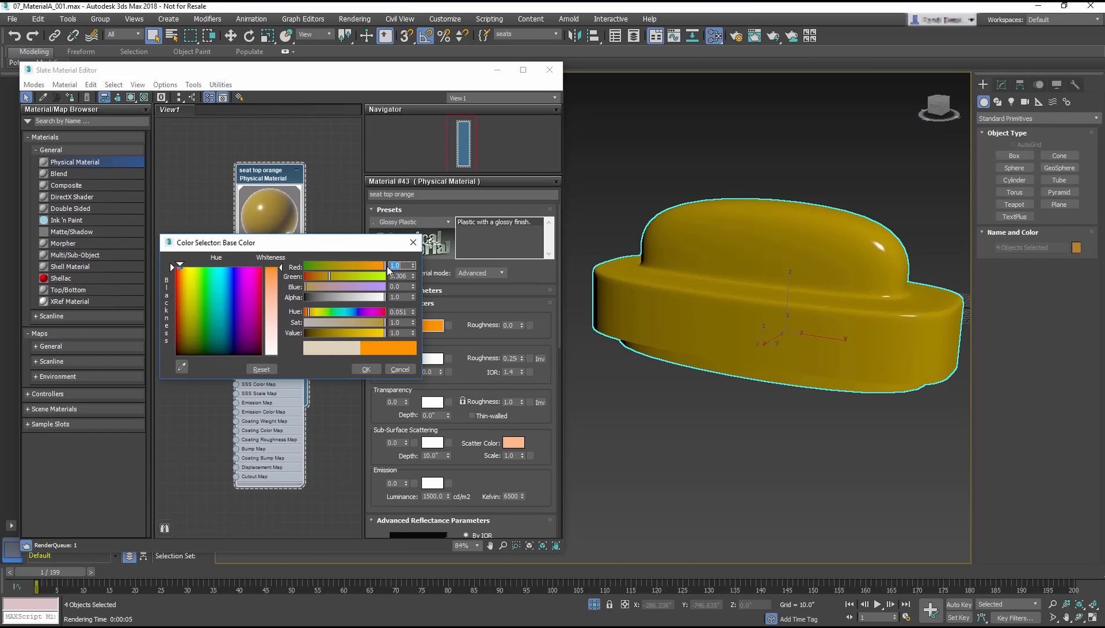
{"action": "left_click", "coordinate": [371, 333]}
{"action": "left_click", "coordinate": [359, 322]}
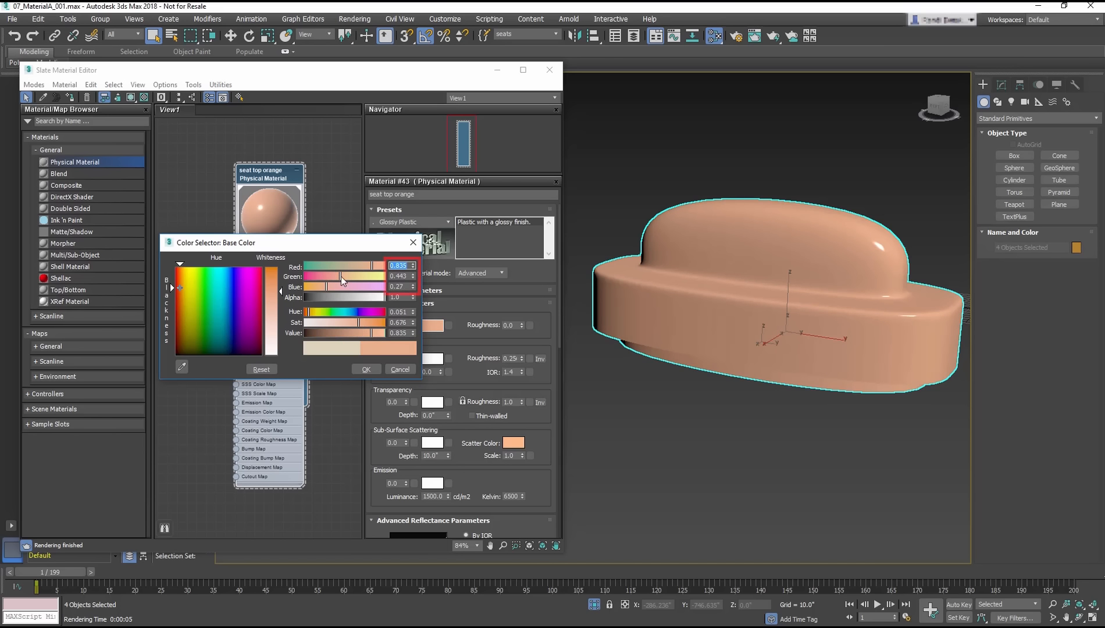
{"action": "left_click", "coordinate": [375, 267]}
{"action": "type", "text": "0.9"}
{"action": "key", "text": "Tab"}
{"action": "type", "text": "0.4"}
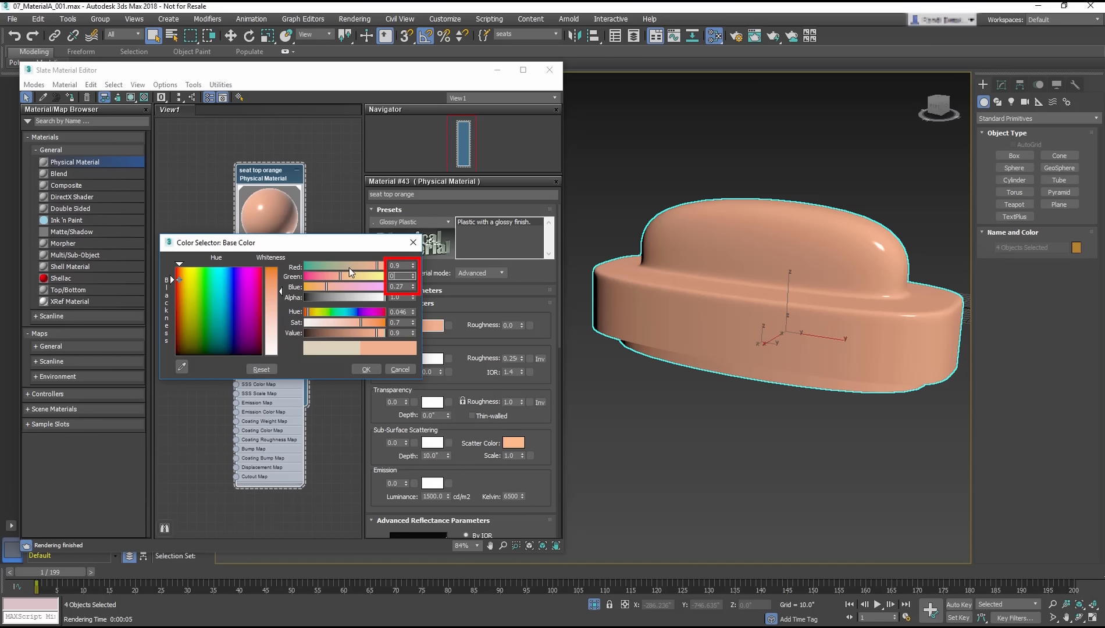
{"action": "key", "text": "Tab"}
{"action": "type", "text": "0.02"}
{"action": "key", "text": "Tab"}
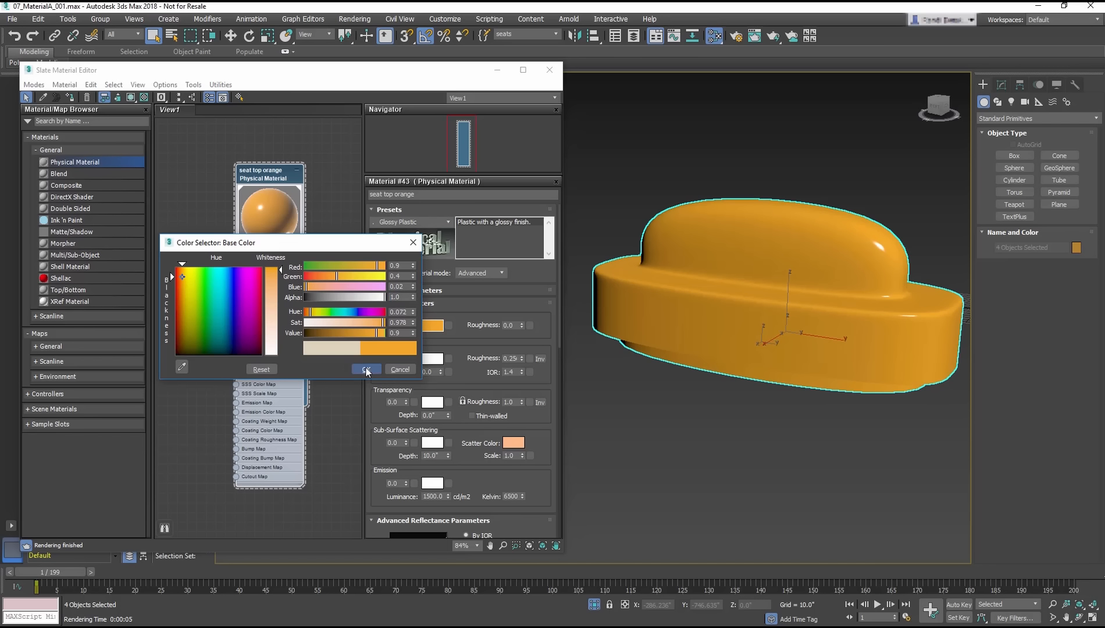
{"action": "left_click", "coordinate": [367, 369]}
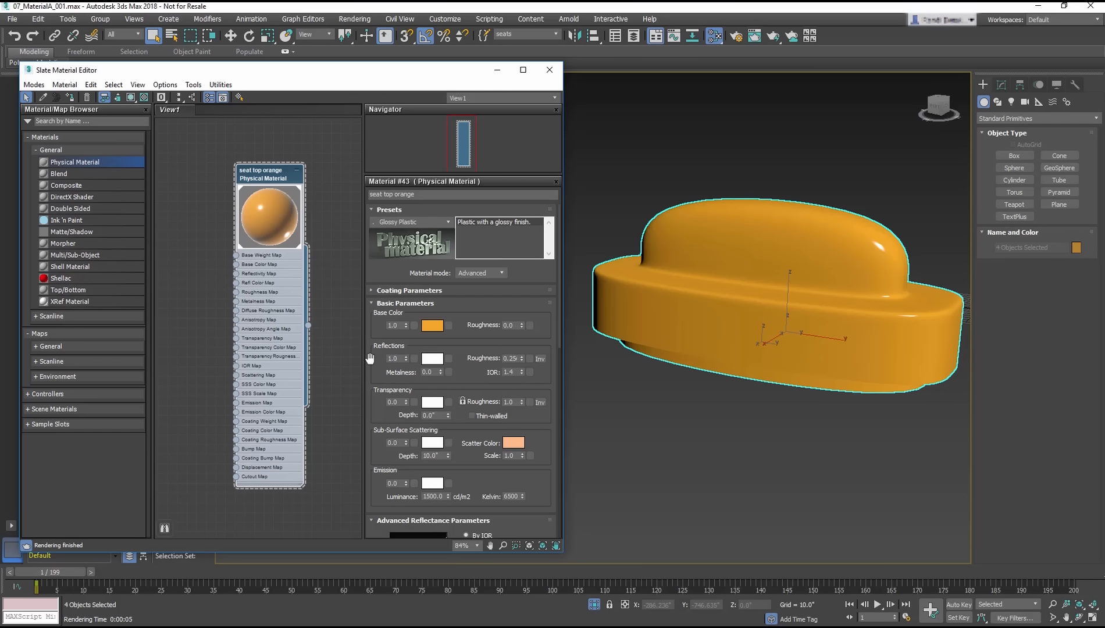
Step: Set the material's Reflections weight to 0.6, with the material mode on Advanced
{"action": "left_click_drag", "start_coordinate": [400, 358], "coordinate": [359, 361]}
{"action": "type", "text": "0.5"}
{"action": "key", "text": "Return"}
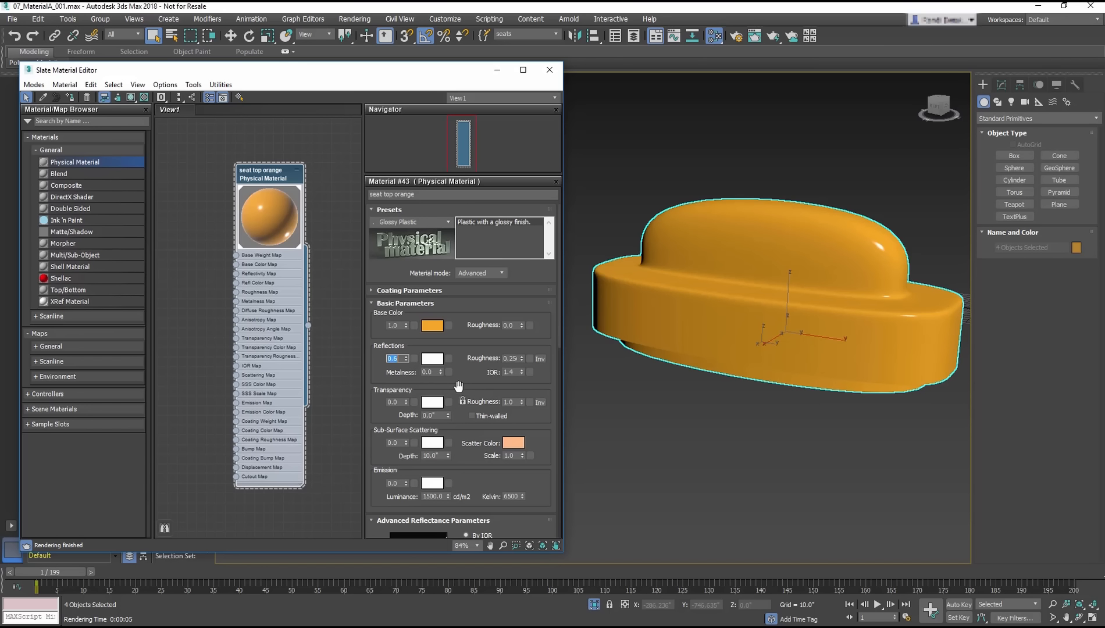
{"action": "left_click", "coordinate": [500, 273]}
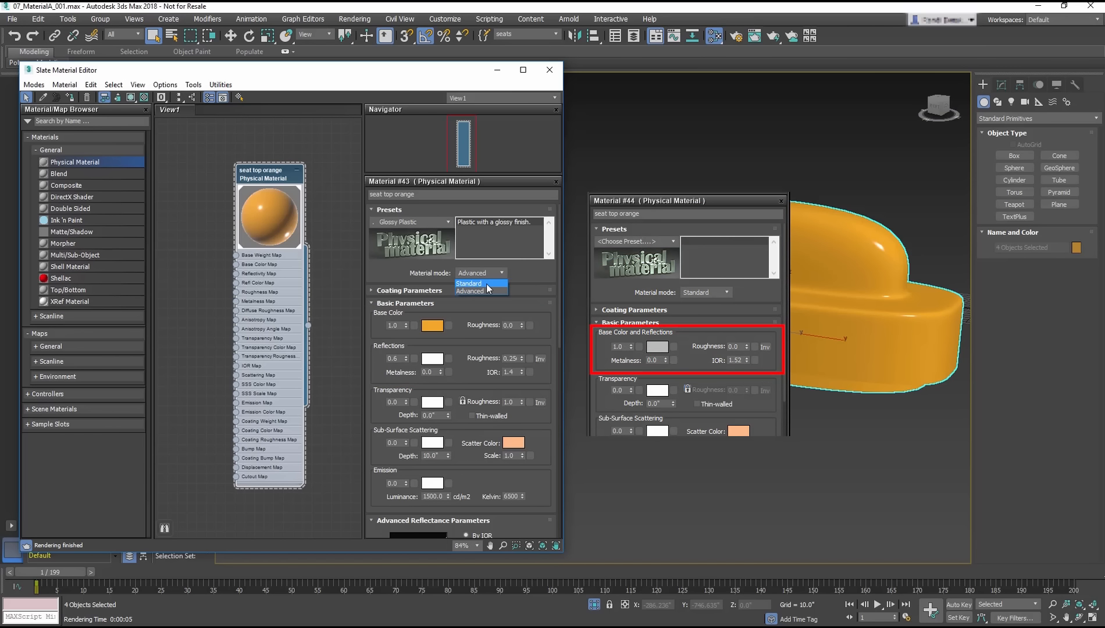
{"action": "left_click", "coordinate": [487, 287]}
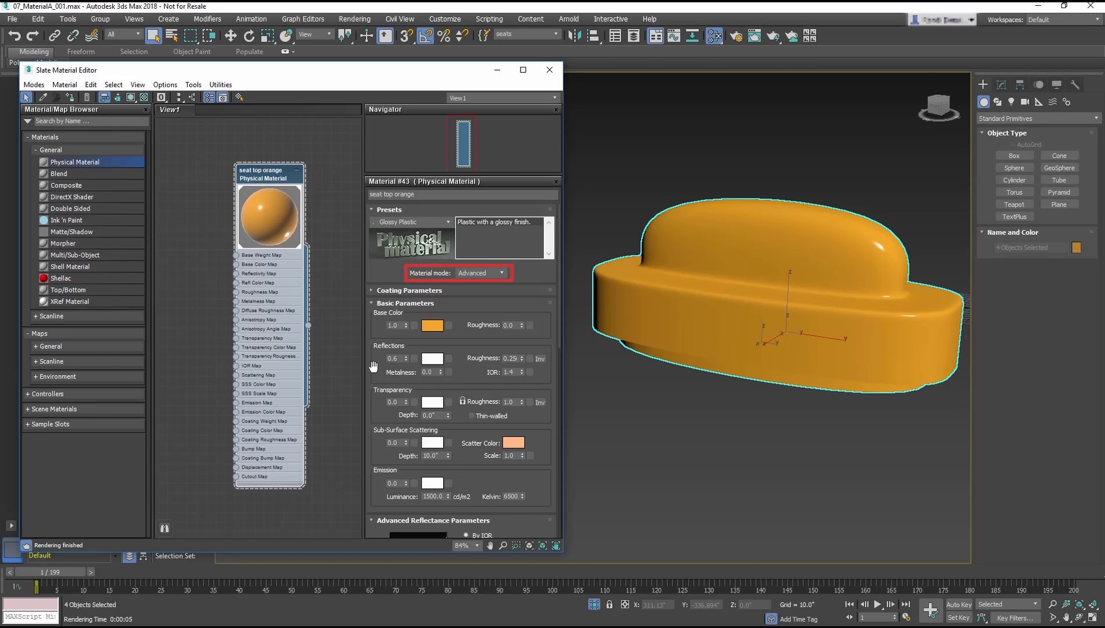
Step: End the isolation of the seats to bring back the whole station scene
{"action": "right_click", "coordinate": [619, 399]}
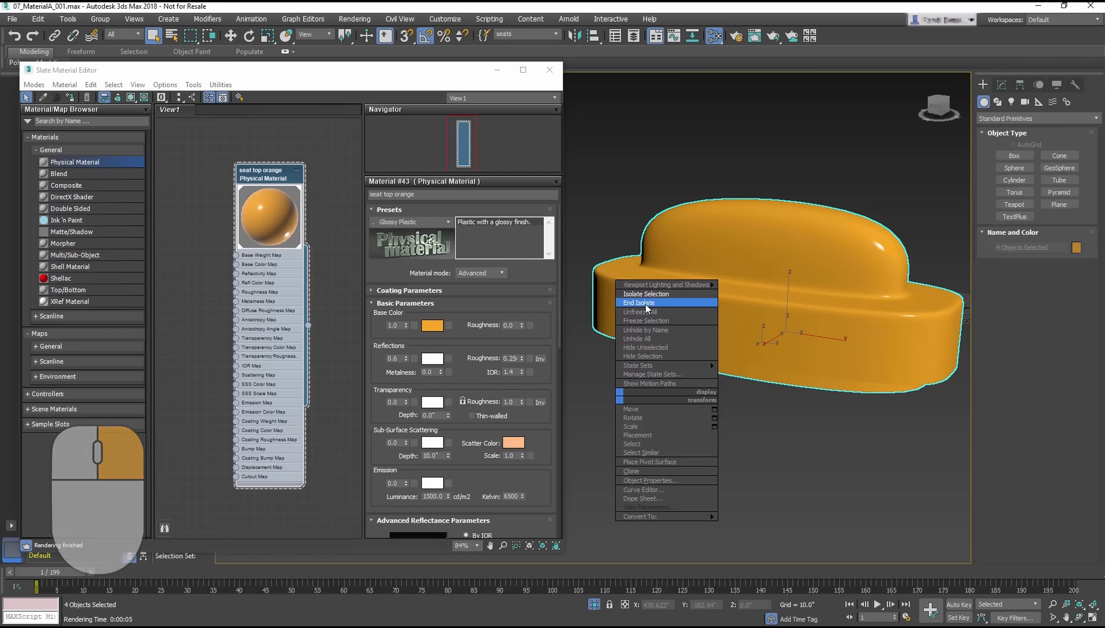
{"action": "left_click", "coordinate": [646, 305]}
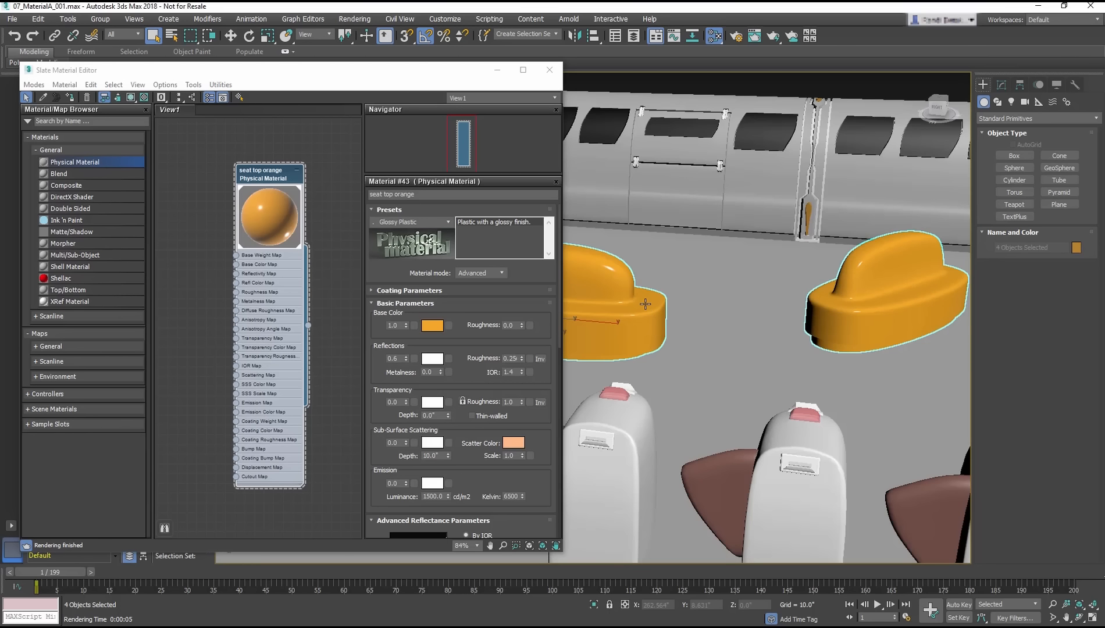
Step: Render a low-angle close-up of one orange seat in the Perspective view to check its glossy finish
{"action": "middle_click_drag", "start_coordinate": [653, 301], "coordinate": [871, 302]}
{"action": "scroll", "coordinate": [721, 303], "scroll_direction": "up", "scroll_amount": 3}
{"action": "key", "text": "z"}
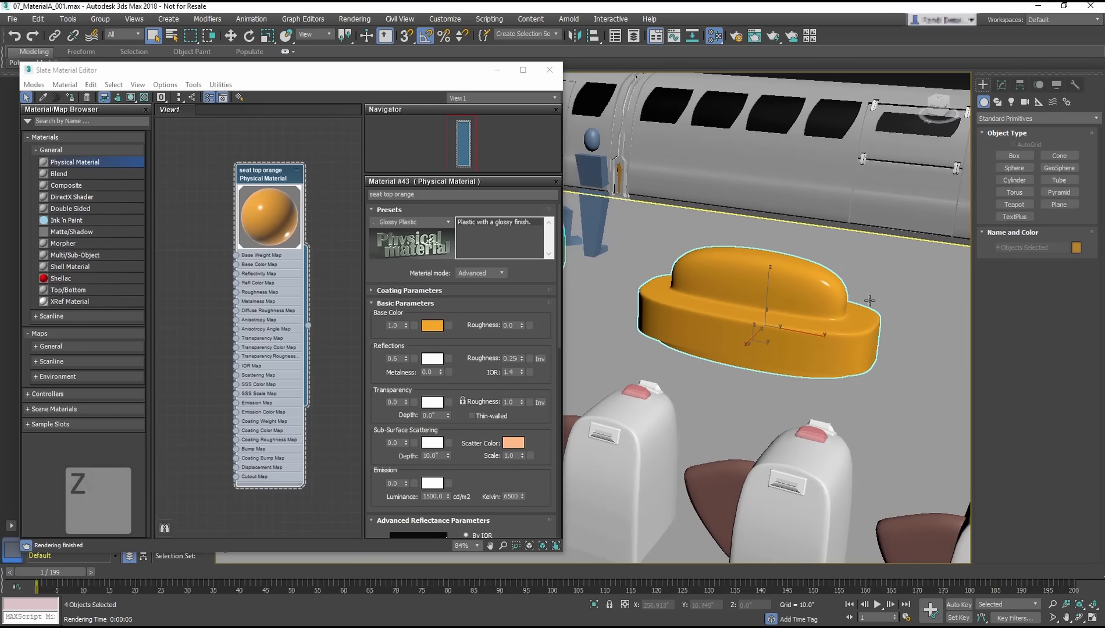
{"action": "middle_click_drag", "start_coordinate": [729, 320], "coordinate": [925, 419], "text": "alt"}
{"action": "scroll", "coordinate": [958, 382], "scroll_direction": "up", "scroll_amount": 3}
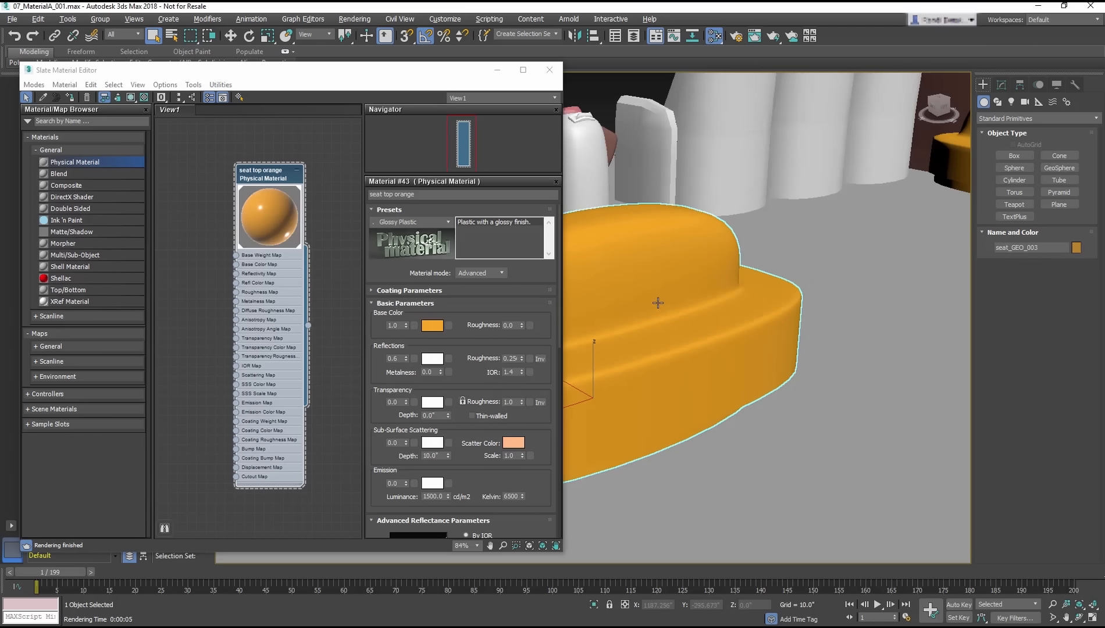
{"action": "middle_click_drag", "start_coordinate": [660, 304], "coordinate": [659, 293], "text": "alt"}
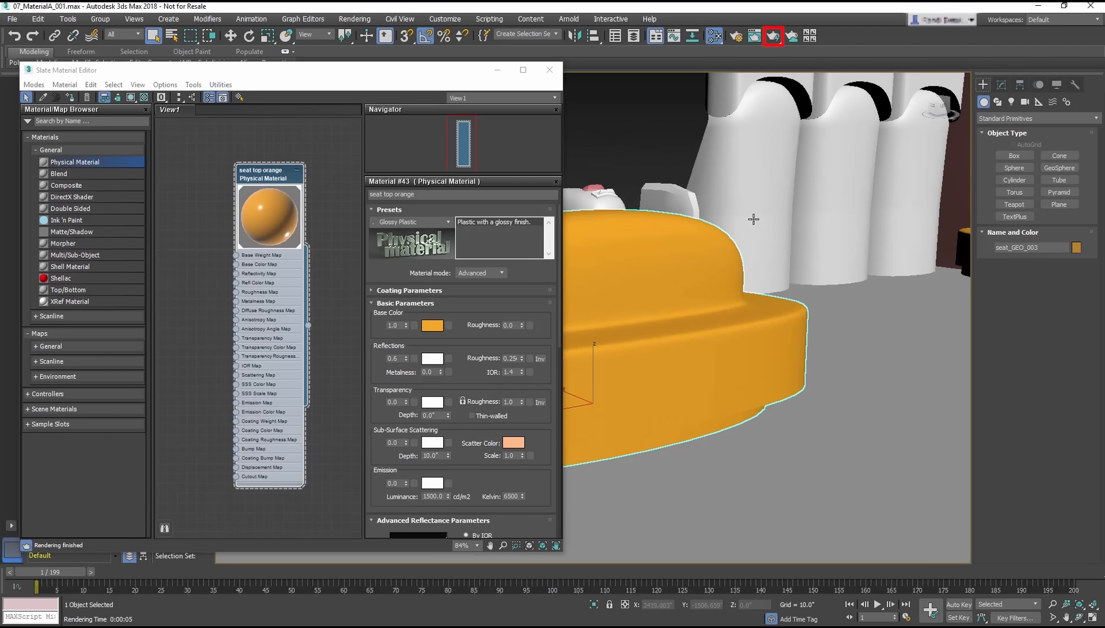
{"action": "left_click", "coordinate": [774, 37]}
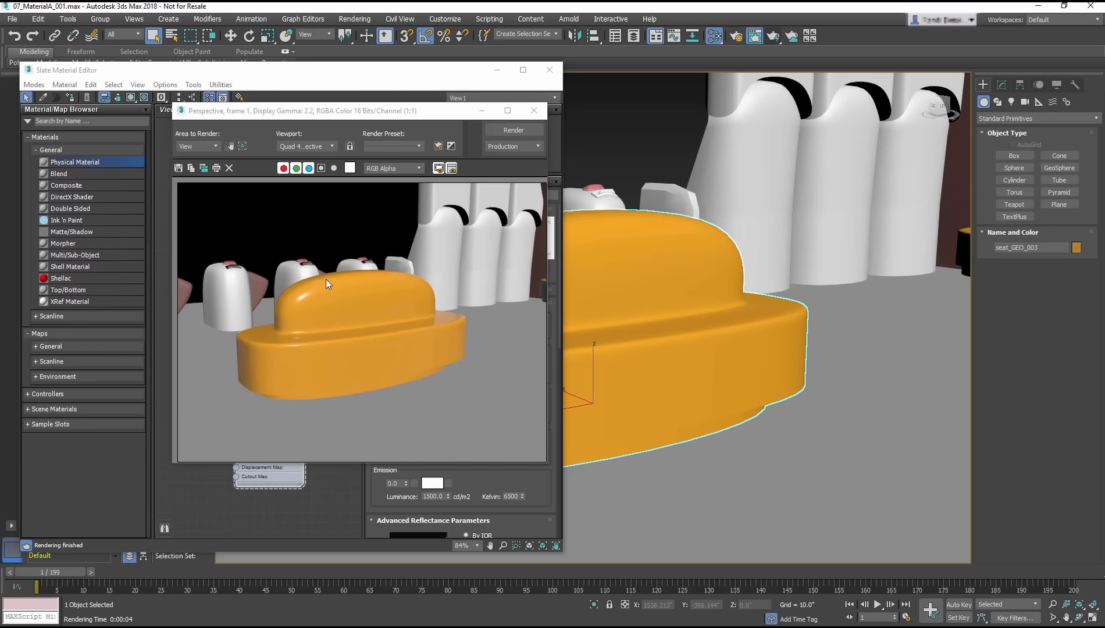
{"action": "left_click_drag", "start_coordinate": [436, 114], "coordinate": [372, 151]}
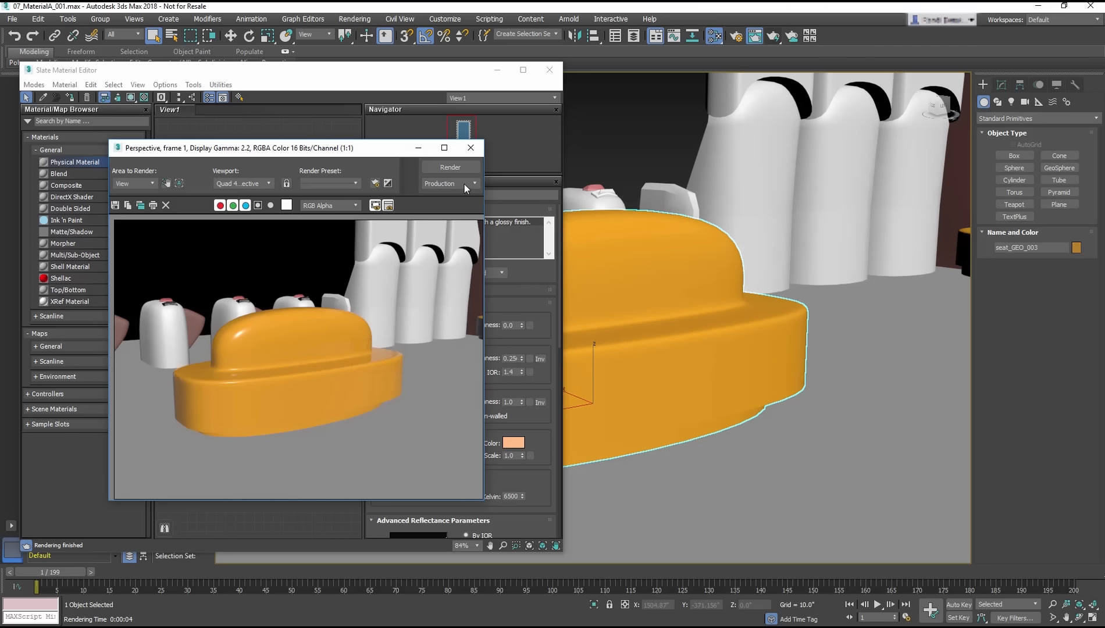
Step: Select the strip of polygons around the recessed base of the seat and move the rendered image out of the way
{"action": "scroll", "coordinate": [728, 329], "scroll_direction": "up", "scroll_amount": 2}
{"action": "middle_click_drag", "start_coordinate": [718, 325], "coordinate": [753, 321], "text": "alt"}
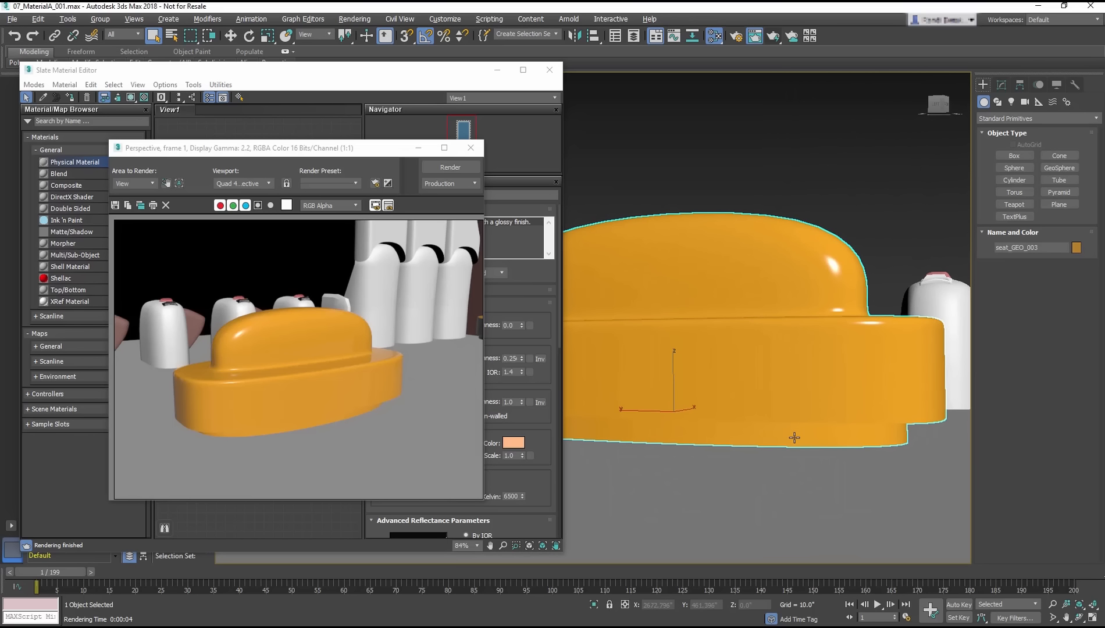
{"action": "key", "text": "4"}
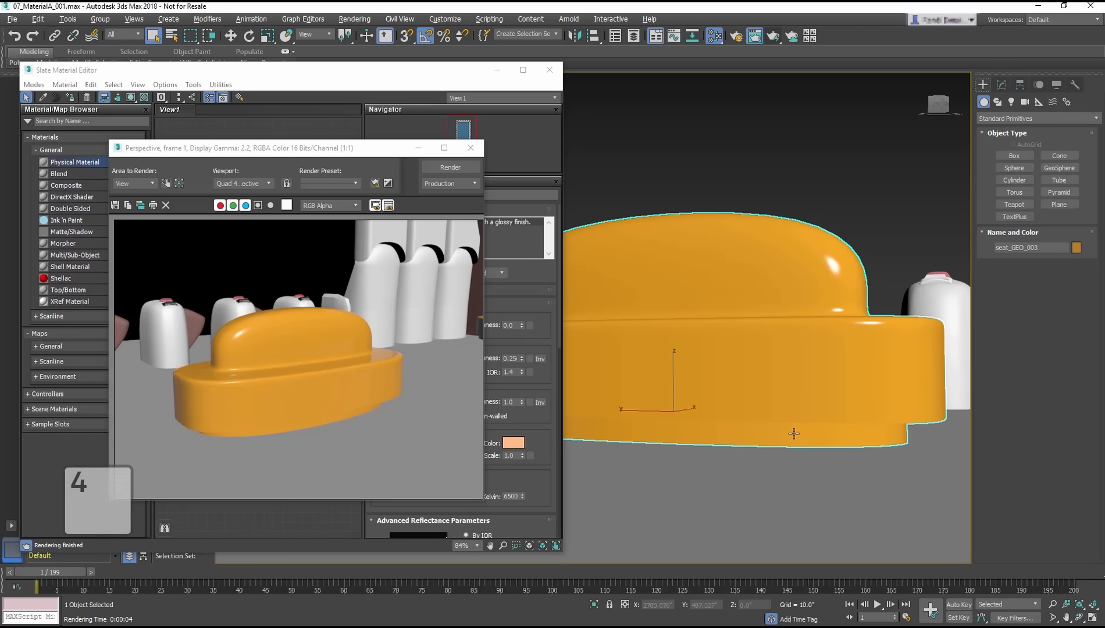
{"action": "left_click", "coordinate": [839, 435]}
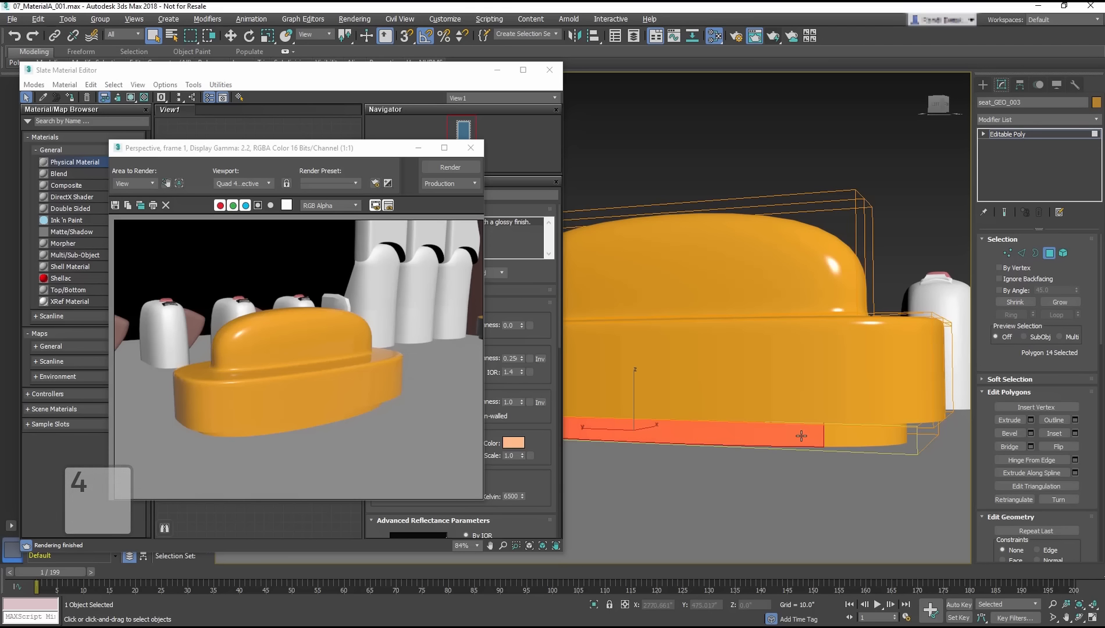
{"action": "left_click", "coordinate": [924, 439]}
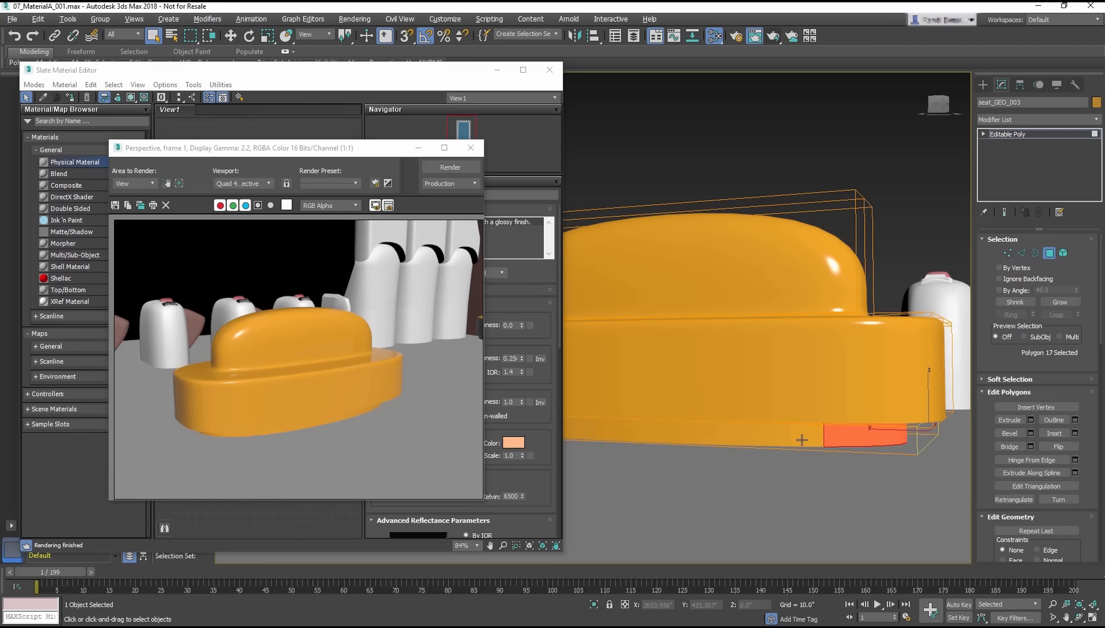
{"action": "key", "text": "shift"}
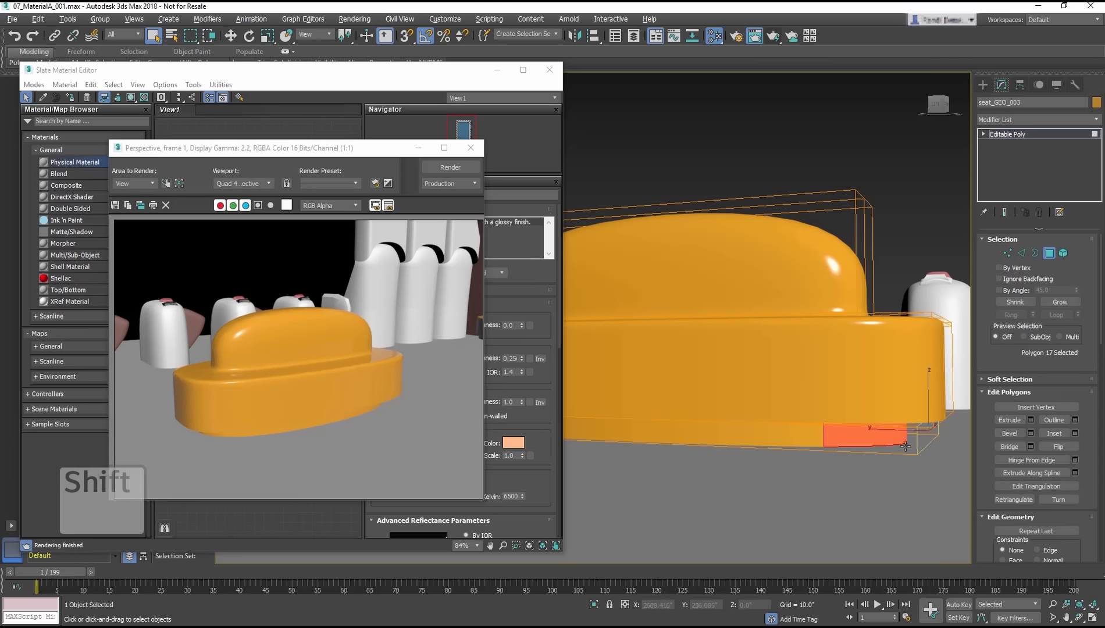
{"action": "left_click", "coordinate": [798, 441], "text": "shift"}
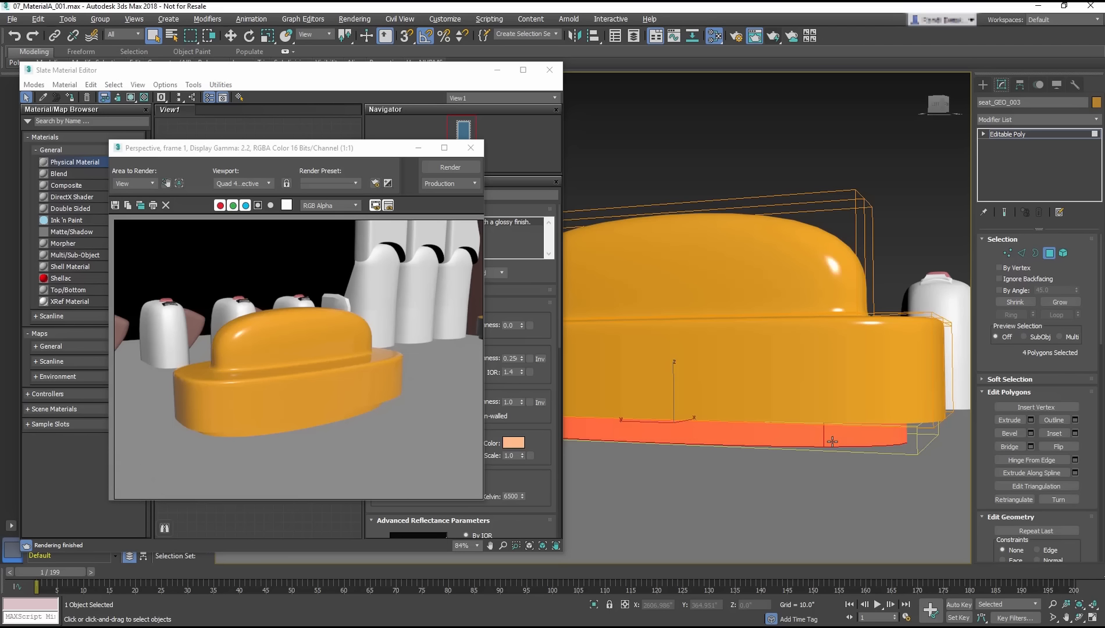
{"action": "left_click_drag", "start_coordinate": [356, 147], "coordinate": [880, 164]}
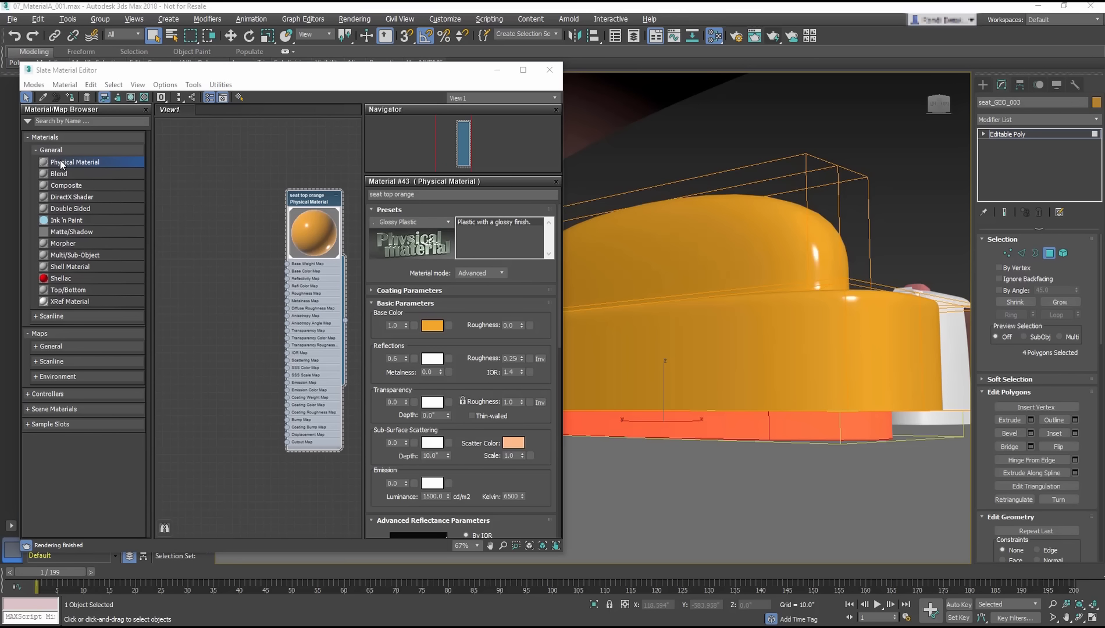
Step: Create a second Physical Material beside the orange one and name it "seat bottom gray"
{"action": "left_click_drag", "start_coordinate": [200, 209], "coordinate": [234, 206]}
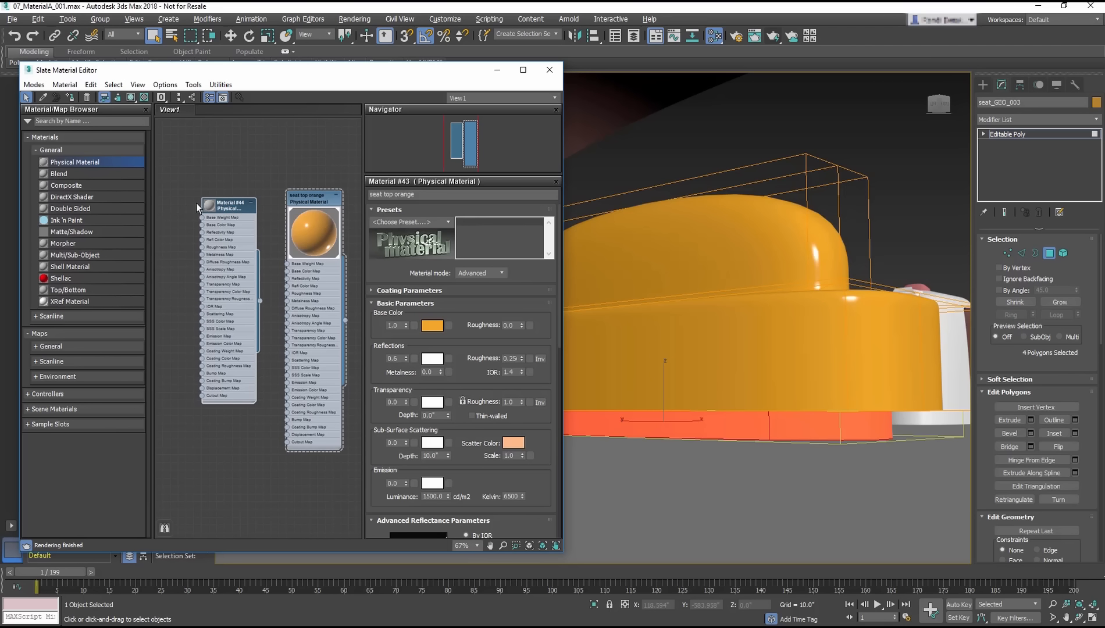
{"action": "double_click", "coordinate": [226, 208]}
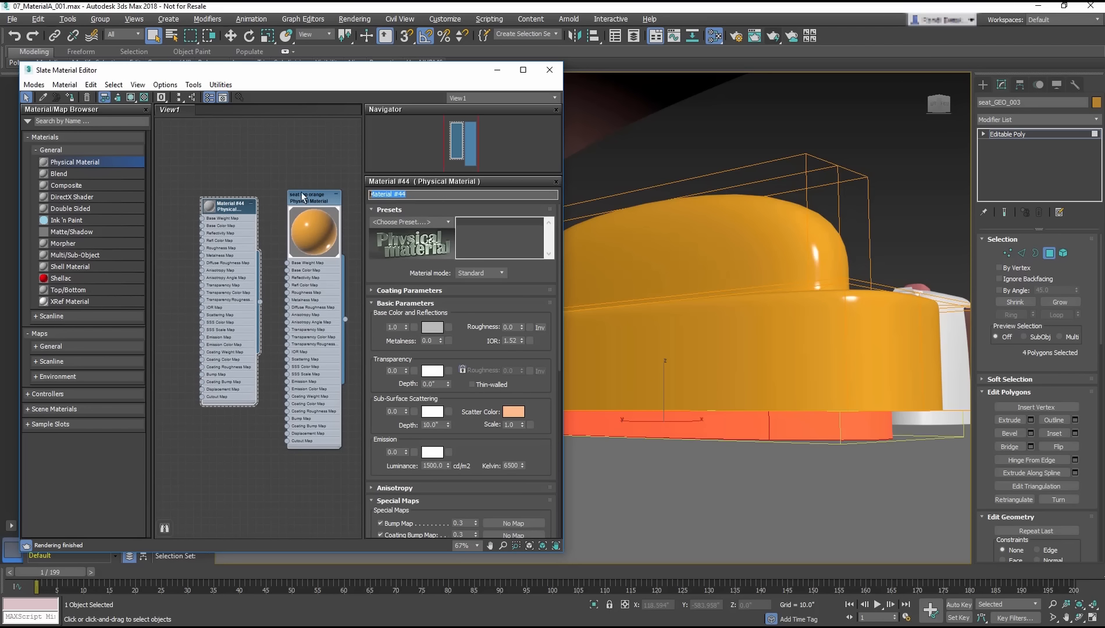
{"action": "type", "text": "seat bottom gray"}
{"action": "key", "text": "Return"}
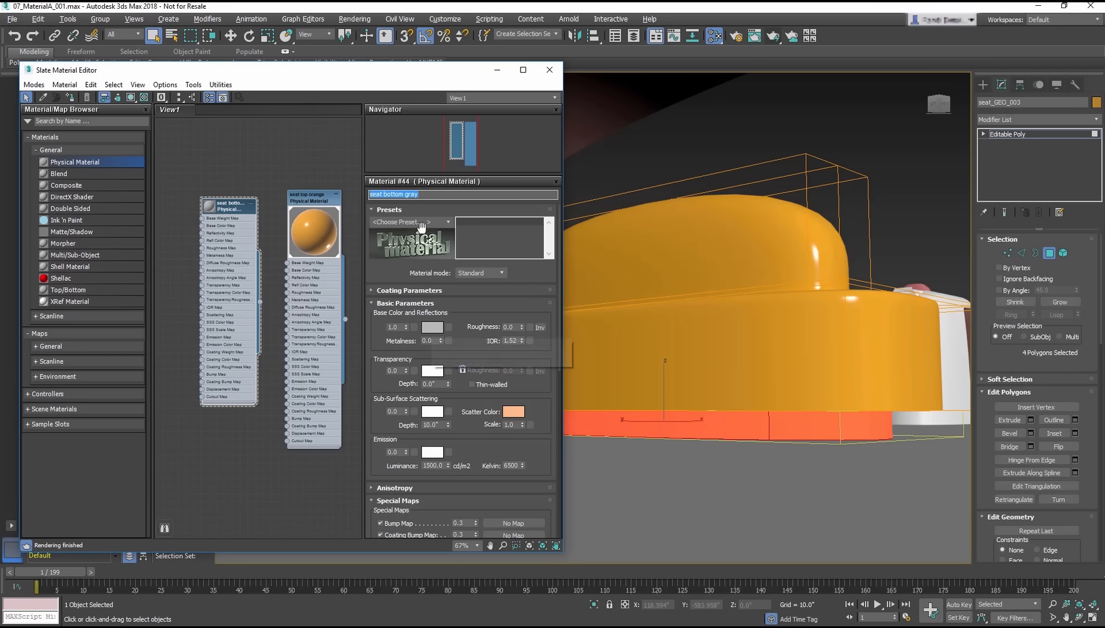
Step: Apply the Glossy Plastic preset to "seat bottom gray" and make its base color dark gray, with saturation 0 and value 0.129
{"action": "left_click", "coordinate": [448, 221]}
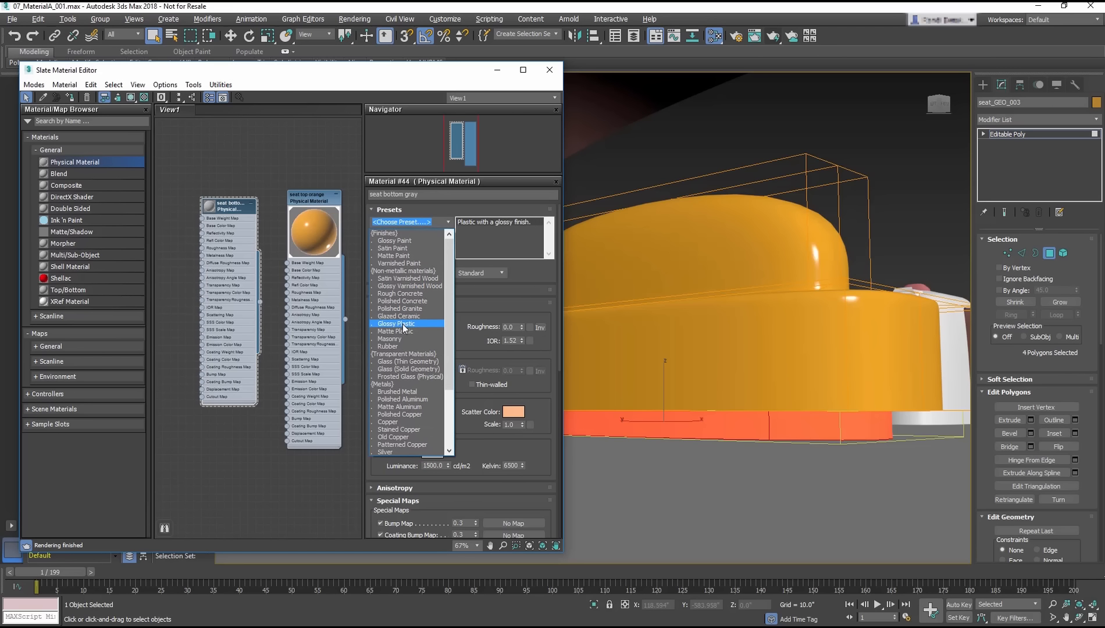
{"action": "left_click", "coordinate": [403, 324]}
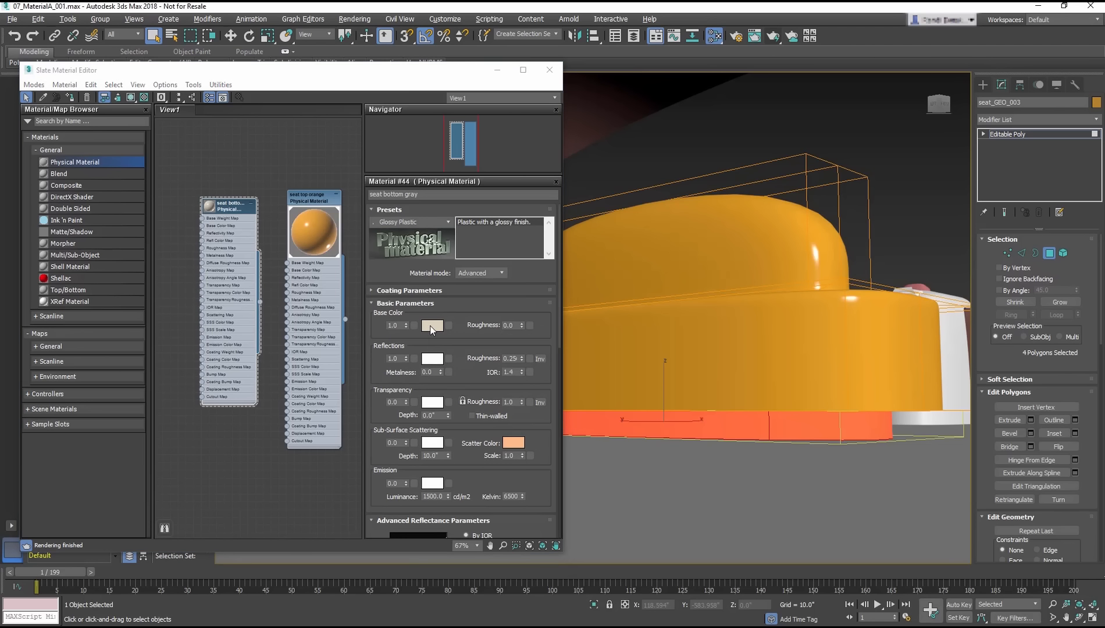
{"action": "left_click", "coordinate": [430, 327]}
{"action": "left_click_drag", "start_coordinate": [330, 324], "coordinate": [288, 321]}
{"action": "left_click_drag", "start_coordinate": [363, 332], "coordinate": [314, 338]}
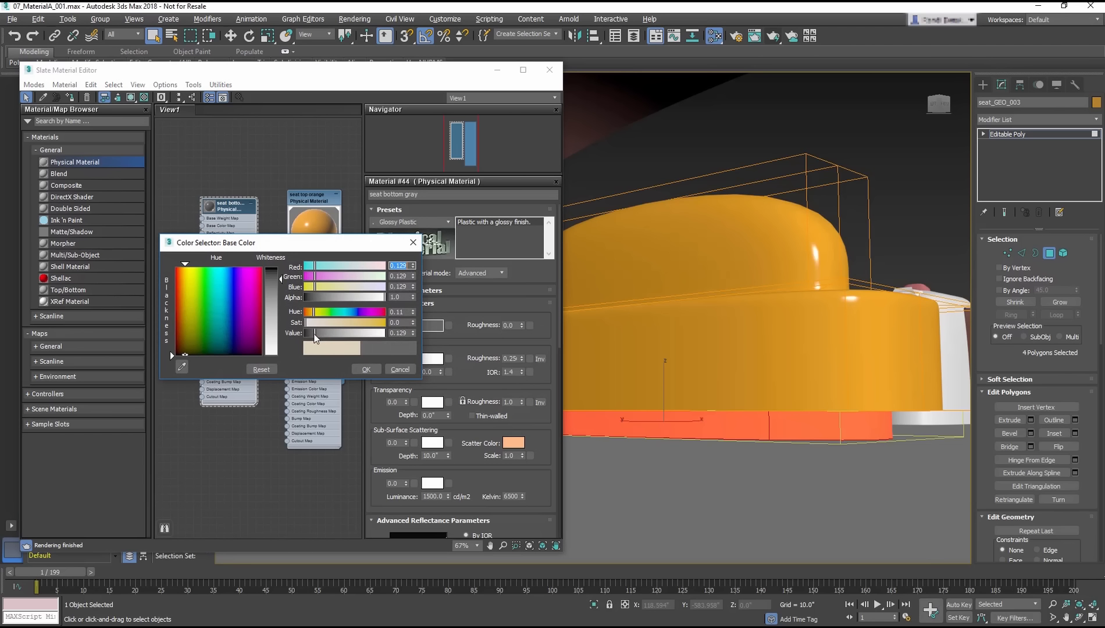
{"action": "left_click", "coordinate": [365, 369]}
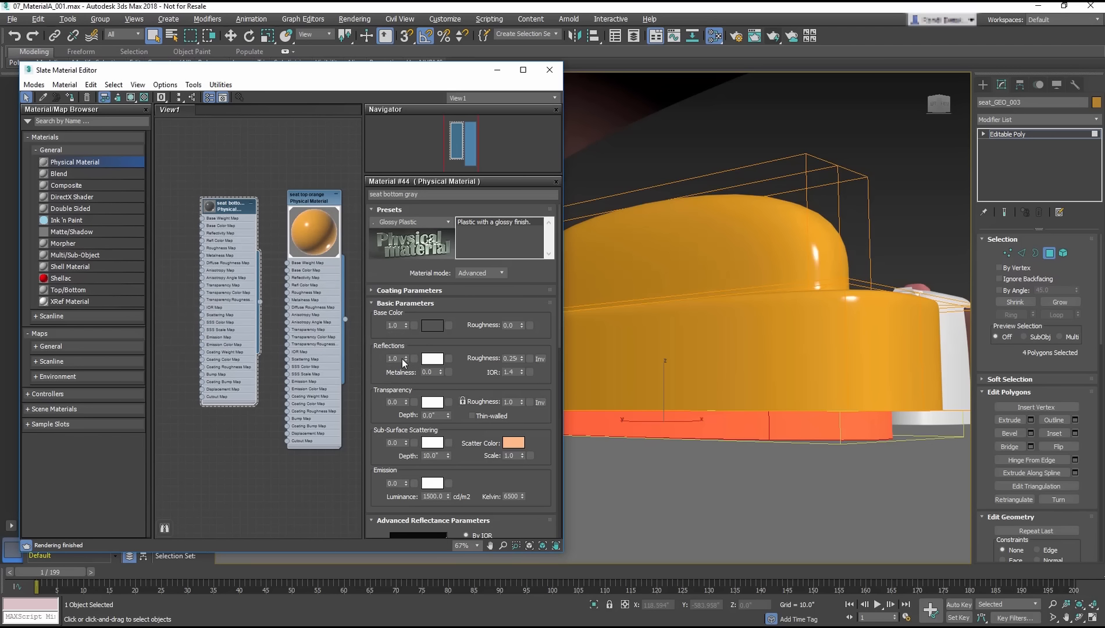
Step: Set the gray material's Reflections weight to 0.6, enlarge its node preview and line the node up with the orange one
{"action": "left_click", "coordinate": [387, 358]}
{"action": "double_click", "coordinate": [388, 358]}
{"action": "key", "text": "Return"}
{"action": "double_click", "coordinate": [209, 207]}
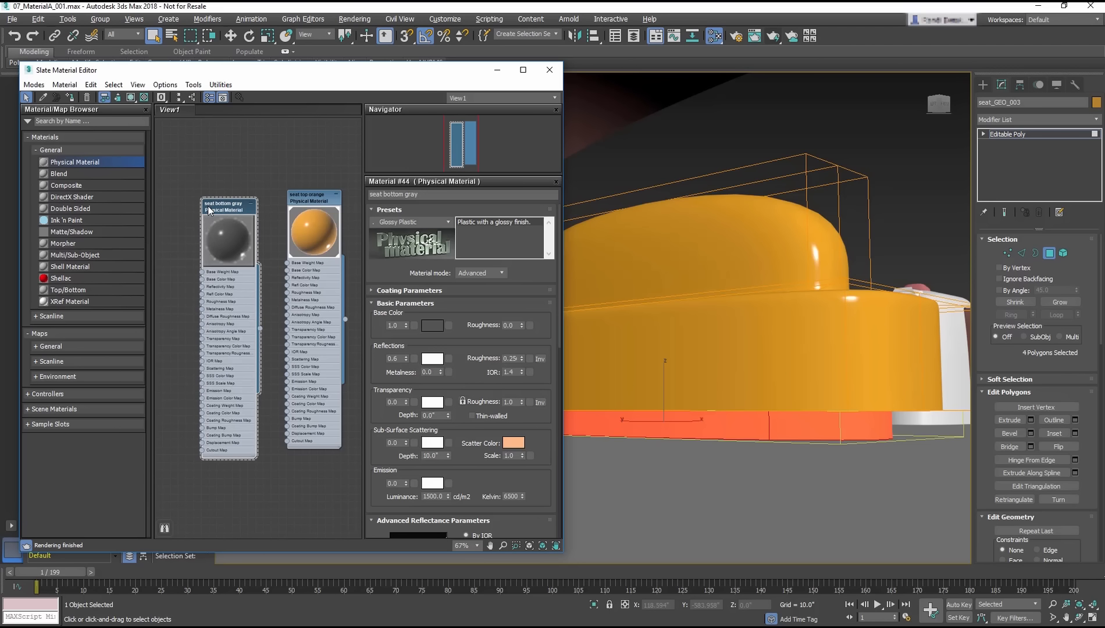
{"action": "left_click_drag", "start_coordinate": [240, 200], "coordinate": [241, 199]}
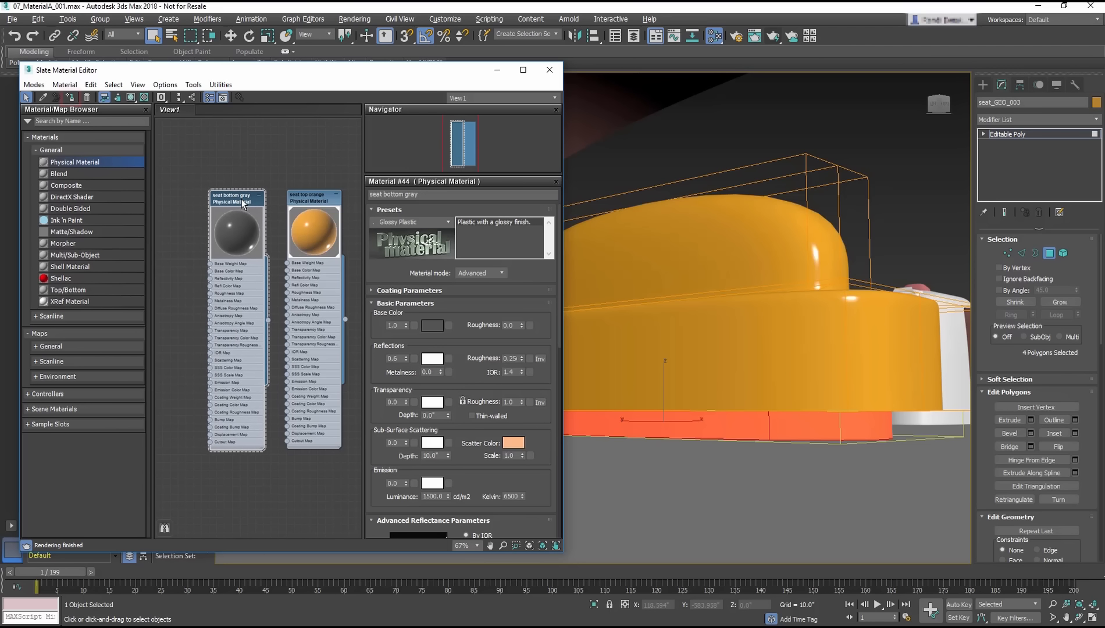
Step: Assign "seat bottom gray" to the selected base polygons of the seat and leave polygon editing
{"action": "left_click", "coordinate": [72, 98]}
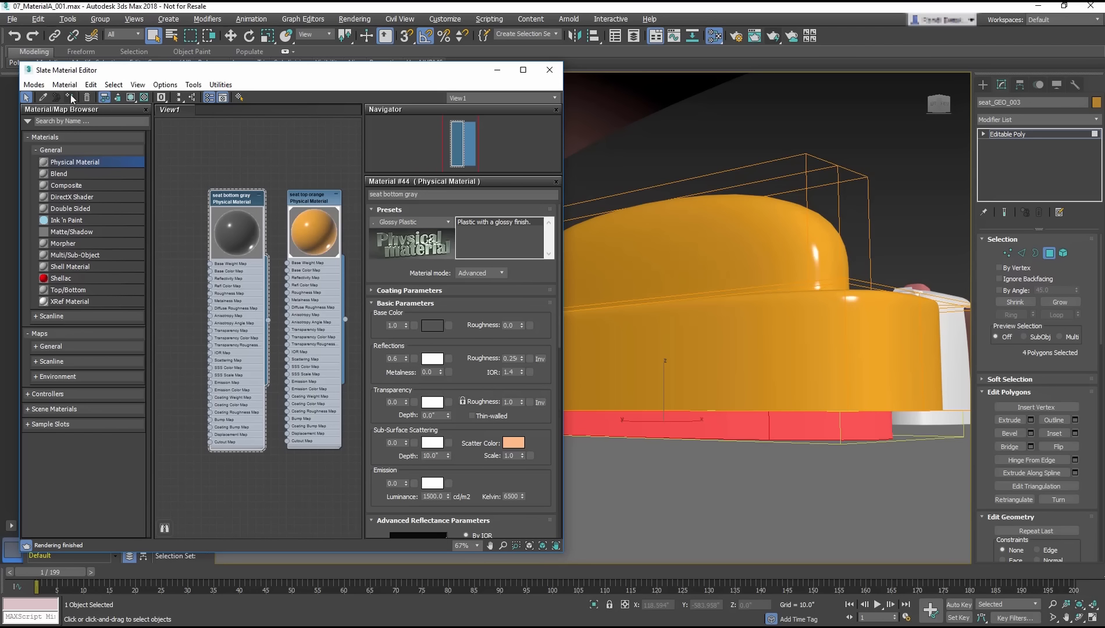
{"action": "key", "text": "4"}
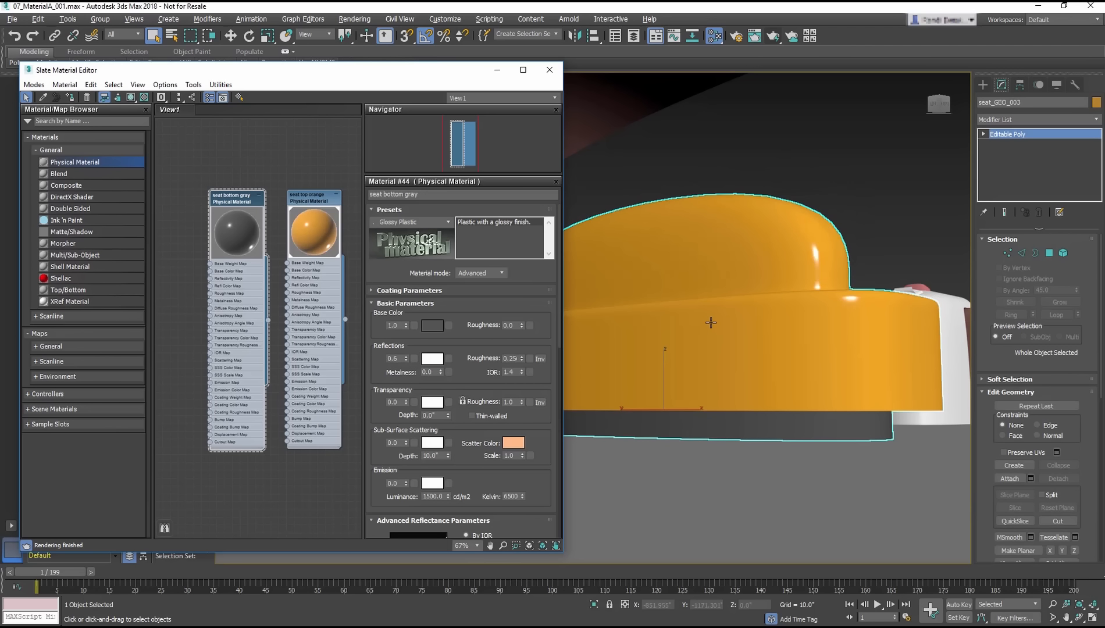
{"action": "middle_click_drag", "start_coordinate": [711, 322], "coordinate": [640, 344], "text": "alt"}
Step: Assign "seat top orange" to the neighboring seat and select the loop of polygons around its base
{"action": "left_click", "coordinate": [640, 208]}
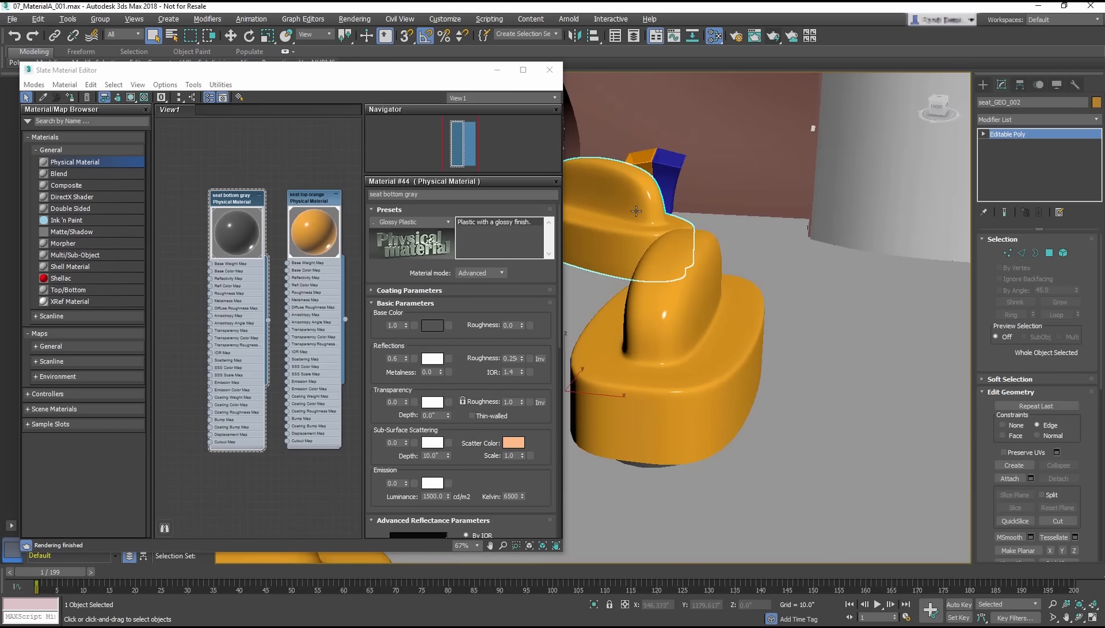
{"action": "middle_click_drag", "start_coordinate": [640, 209], "coordinate": [914, 277]}
{"action": "left_click", "coordinate": [309, 197]}
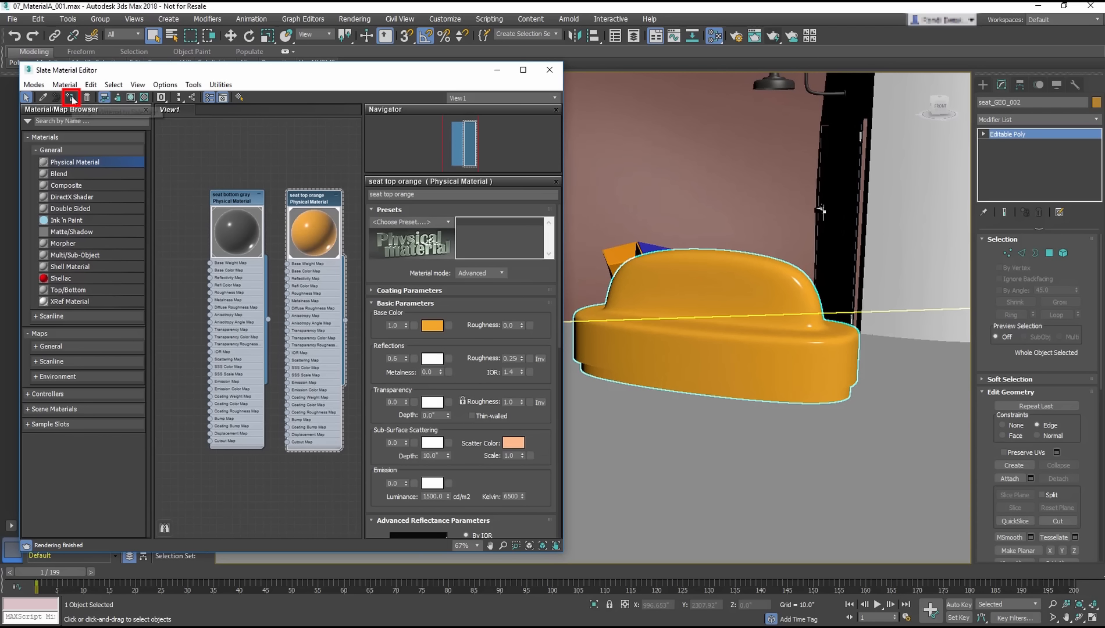
{"action": "left_click", "coordinate": [1050, 253]}
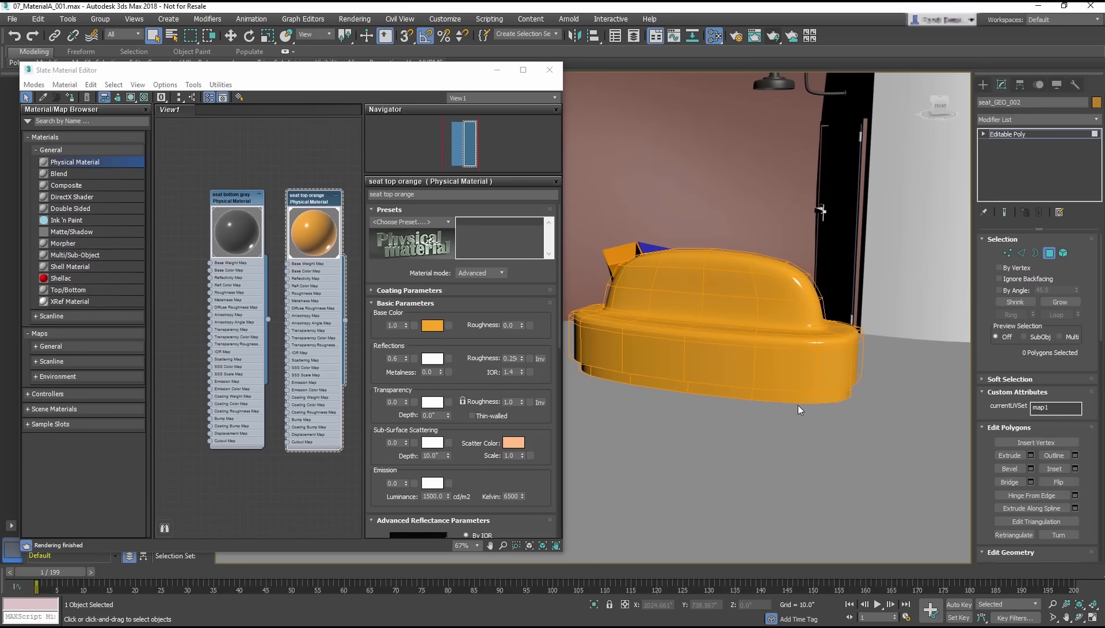
{"action": "left_click", "coordinate": [733, 395]}
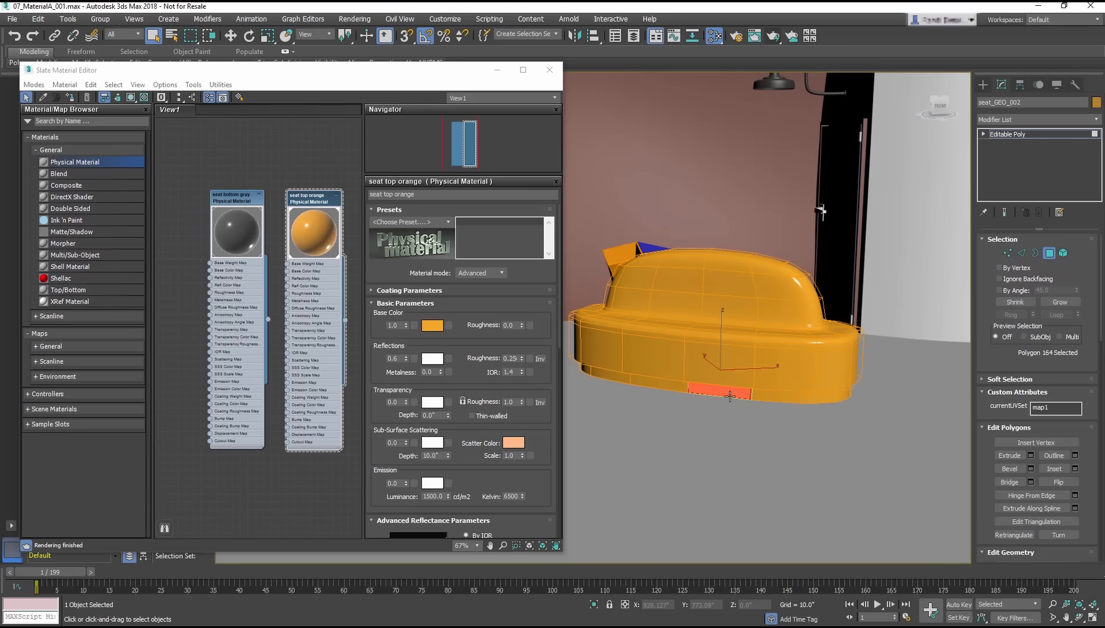
{"action": "left_click", "coordinate": [756, 398], "text": "shift"}
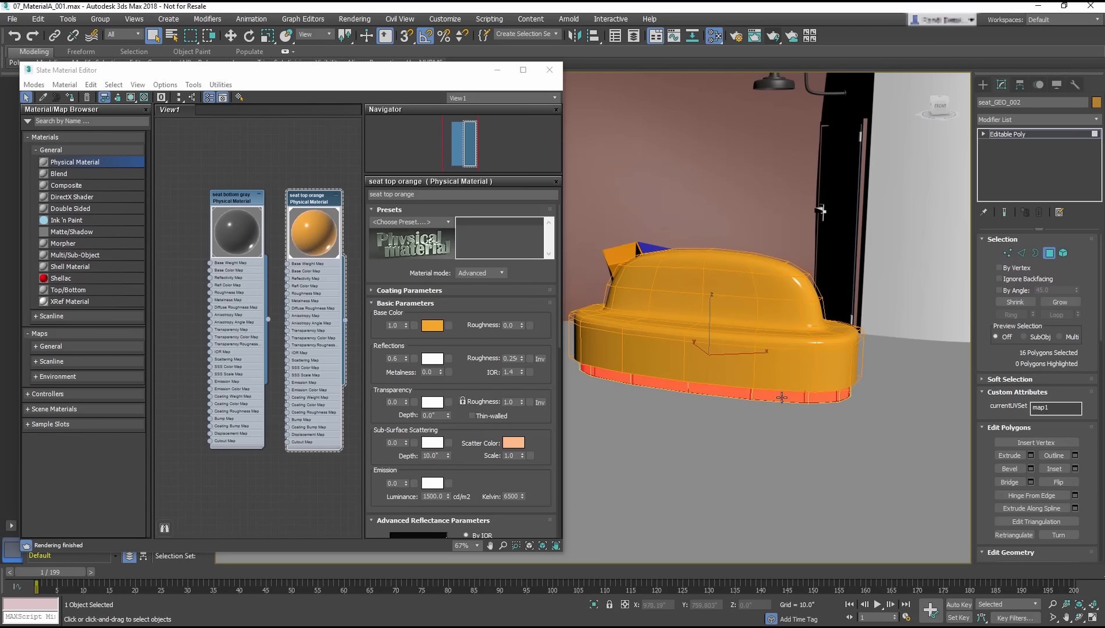
Step: Assign "seat bottom gray" to the second seat's selected base polygons and leave polygon editing
{"action": "double_click", "coordinate": [230, 201]}
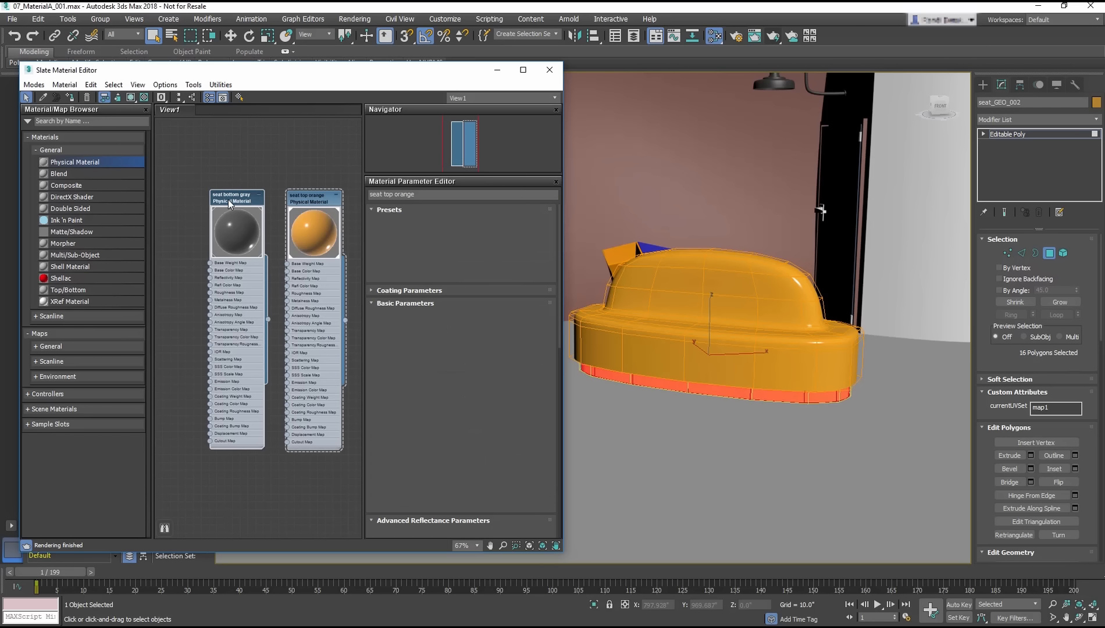
{"action": "left_click", "coordinate": [72, 99]}
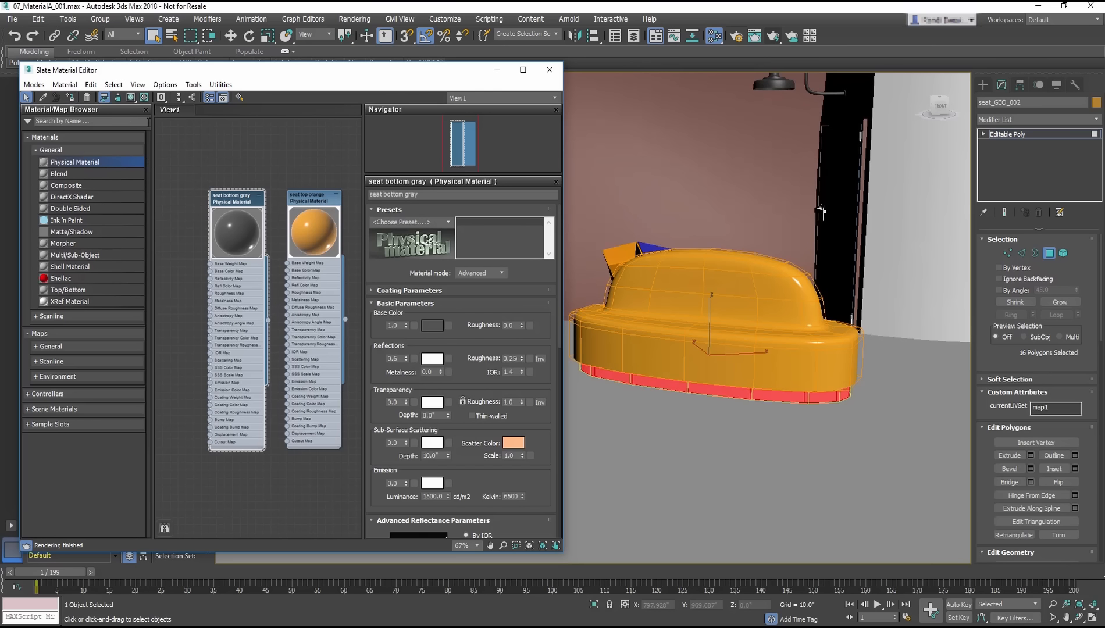
{"action": "left_click", "coordinate": [1050, 253]}
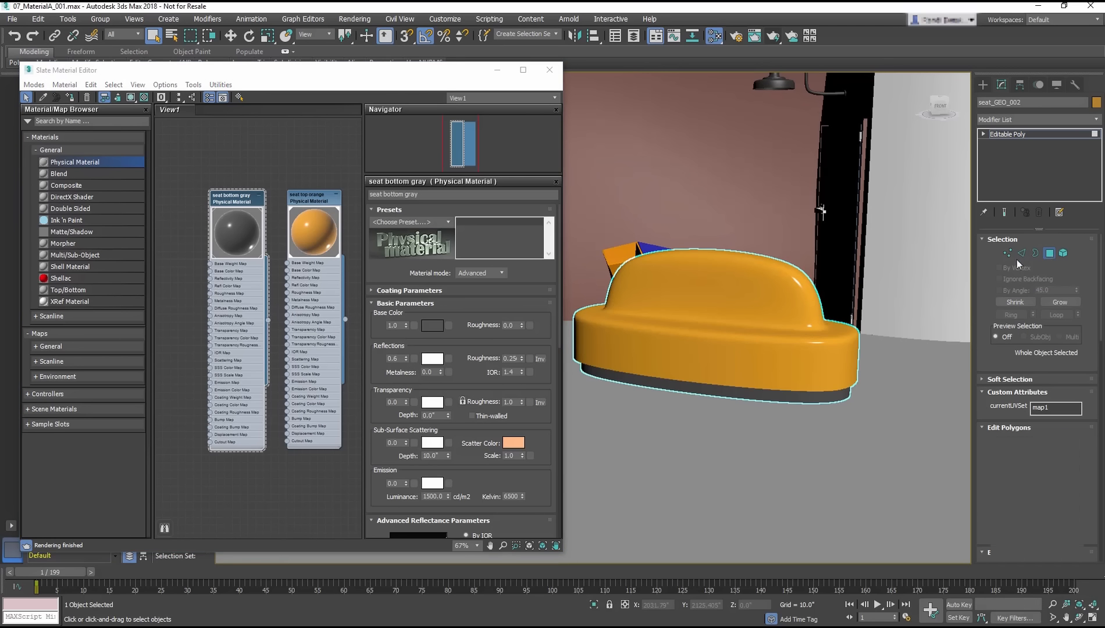
{"action": "mouse_move", "coordinate": [876, 318]}
{"action": "middle_mouse_down", "text": "alt"}
{"action": "mouse_move", "coordinate": [880, 304]}
{"action": "mouse_move", "coordinate": [866, 310]}
{"action": "middle_mouse_up", "text": "alt"}
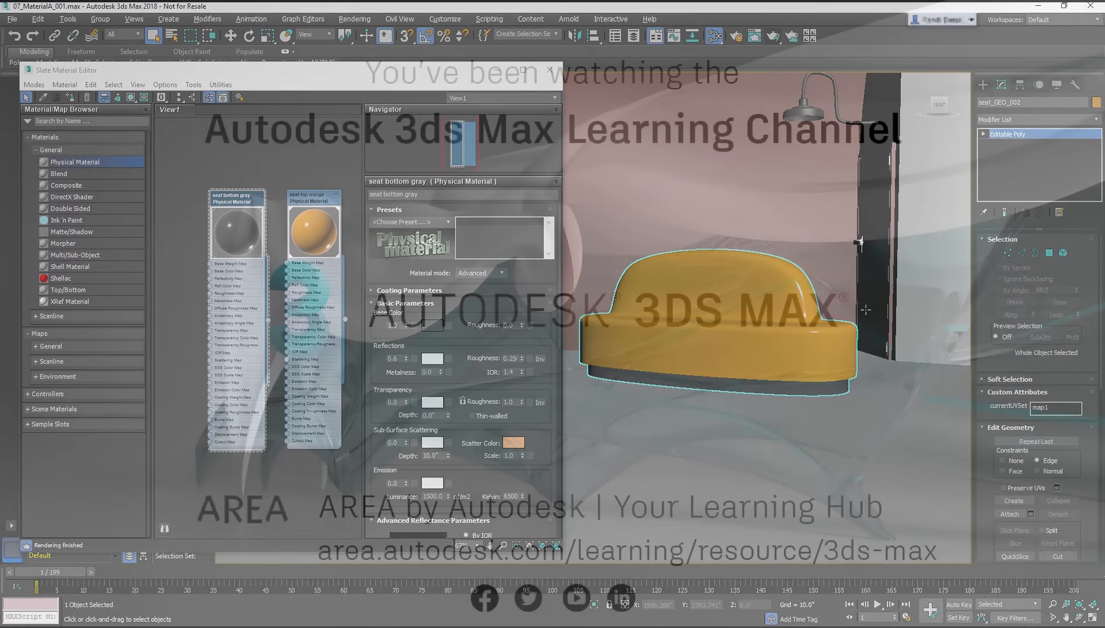